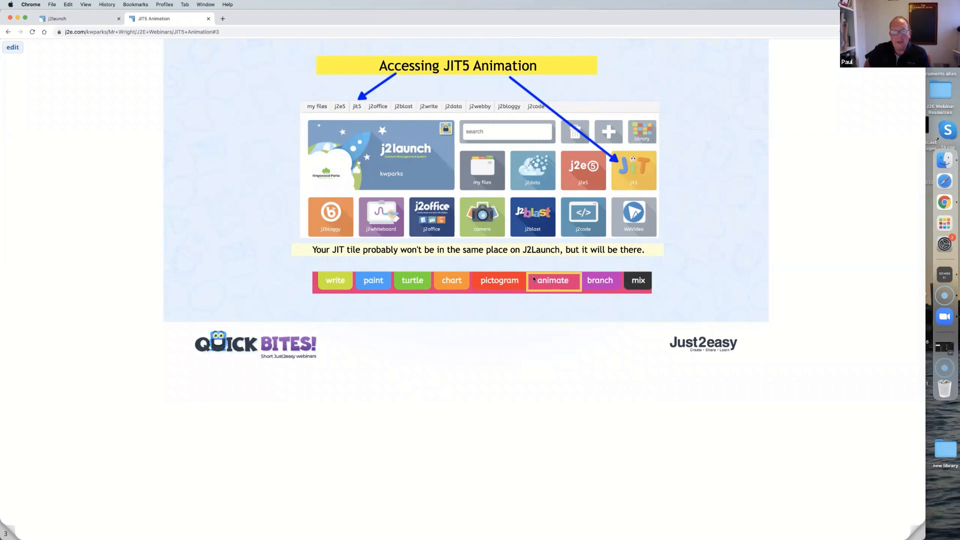
- Page forward through the JIT5 Animation slides to the one explaining the frame controls
{"action": "left_click", "coordinate": [916, 533]}
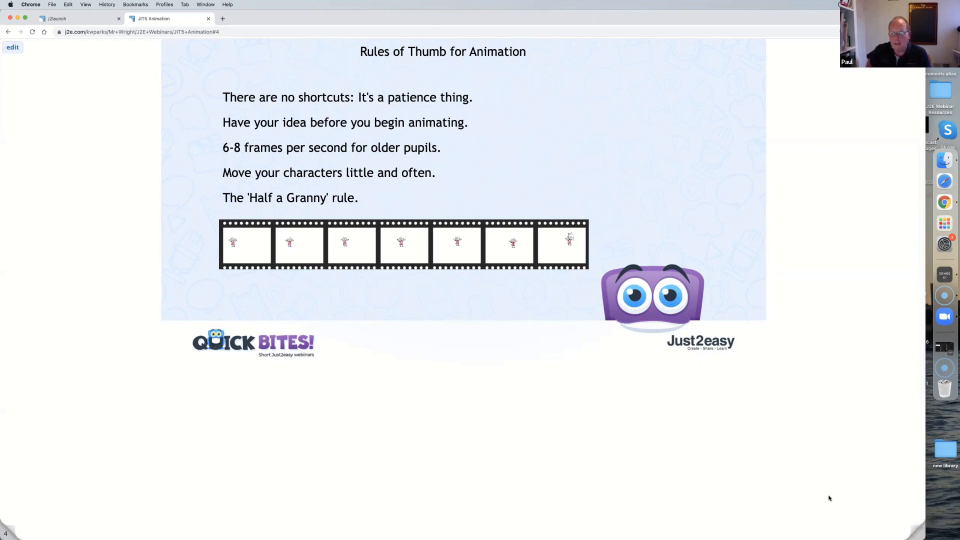
{"action": "left_click", "coordinate": [917, 532]}
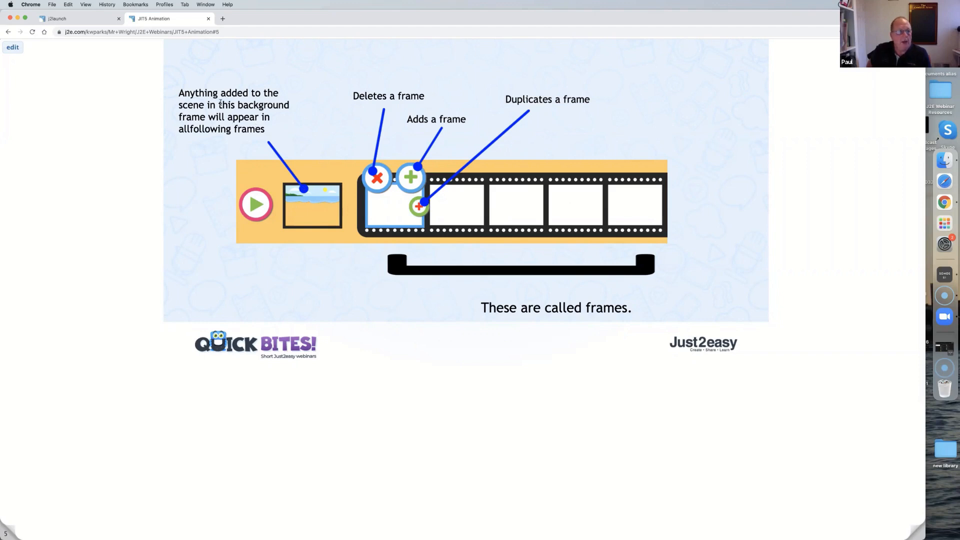
- Switch to the j2launch page, open JIT5 and go to its animate activity
{"action": "left_click", "coordinate": [77, 19]}
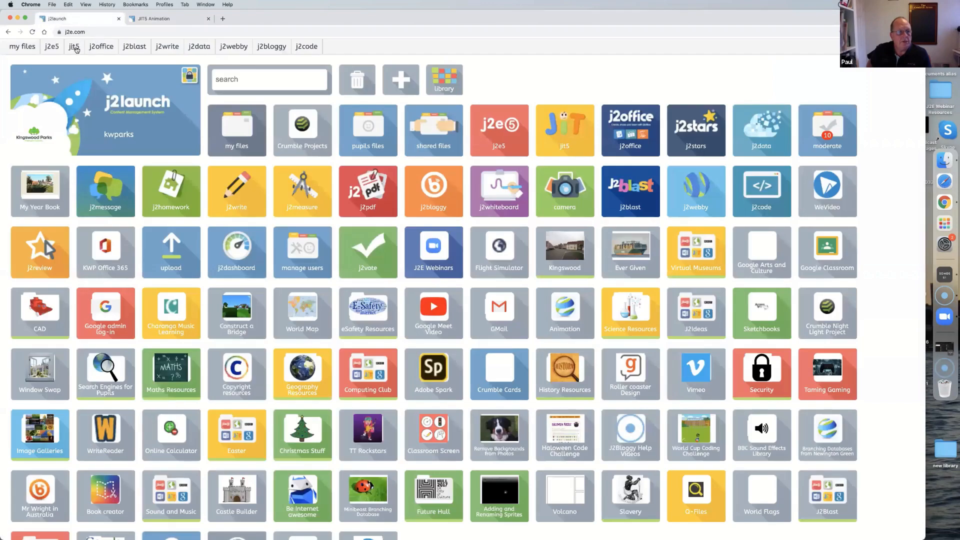
{"action": "left_click", "coordinate": [75, 48]}
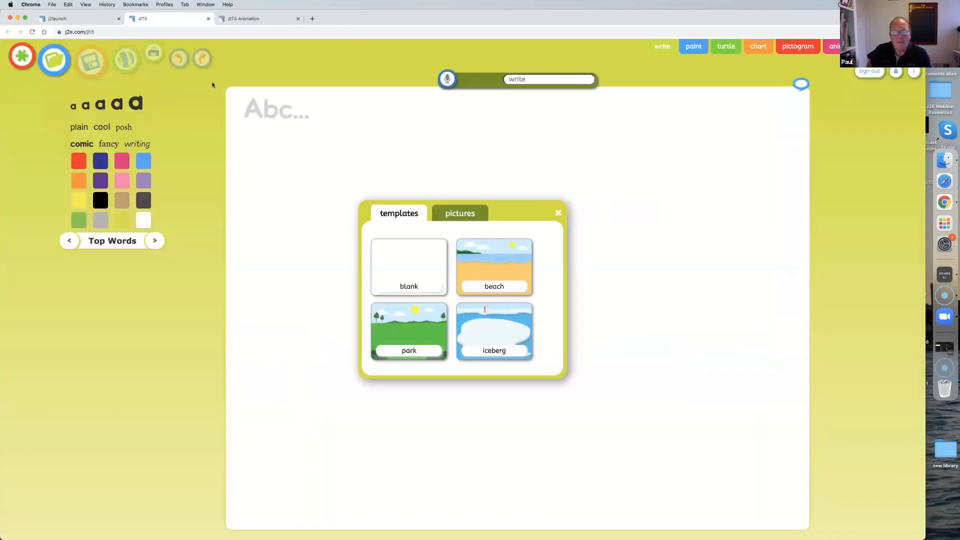
{"action": "left_click", "coordinate": [834, 49]}
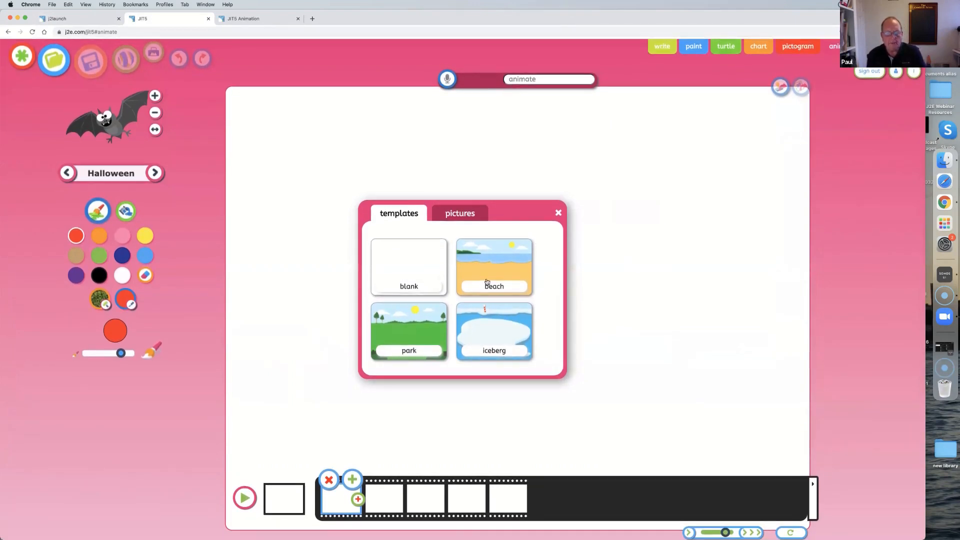
- Browse the background templates and load the park scene
{"action": "scroll", "coordinate": [485, 283], "scroll_direction": "down", "scroll_amount": 10}
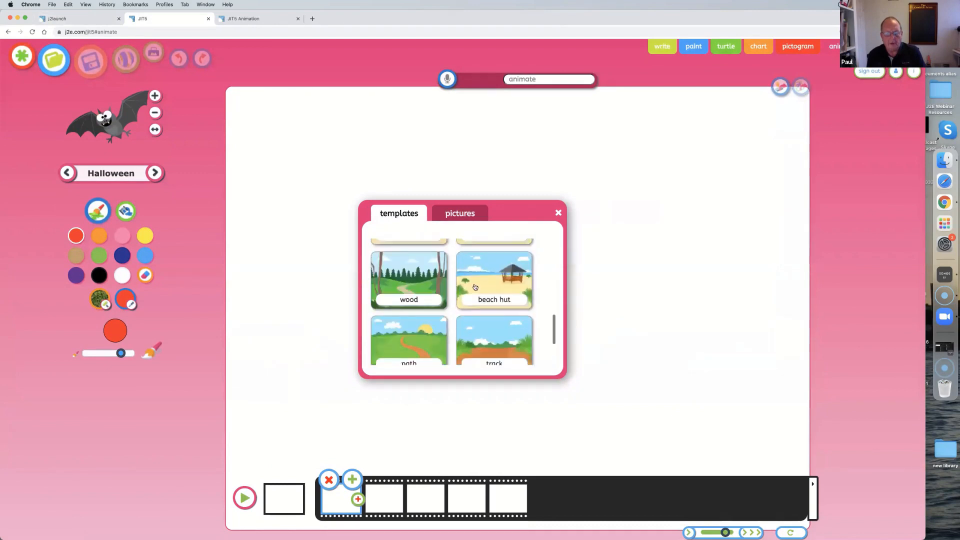
{"action": "scroll", "coordinate": [472, 287], "scroll_direction": "down", "scroll_amount": 3}
{"action": "scroll", "coordinate": [468, 287], "scroll_direction": "up", "scroll_amount": 8}
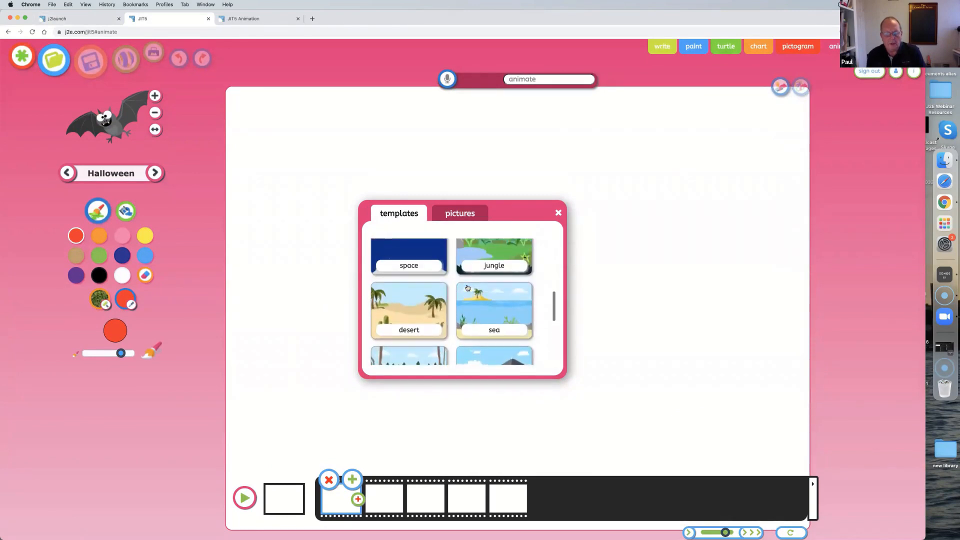
{"action": "scroll", "coordinate": [467, 290], "scroll_direction": "up", "scroll_amount": 5}
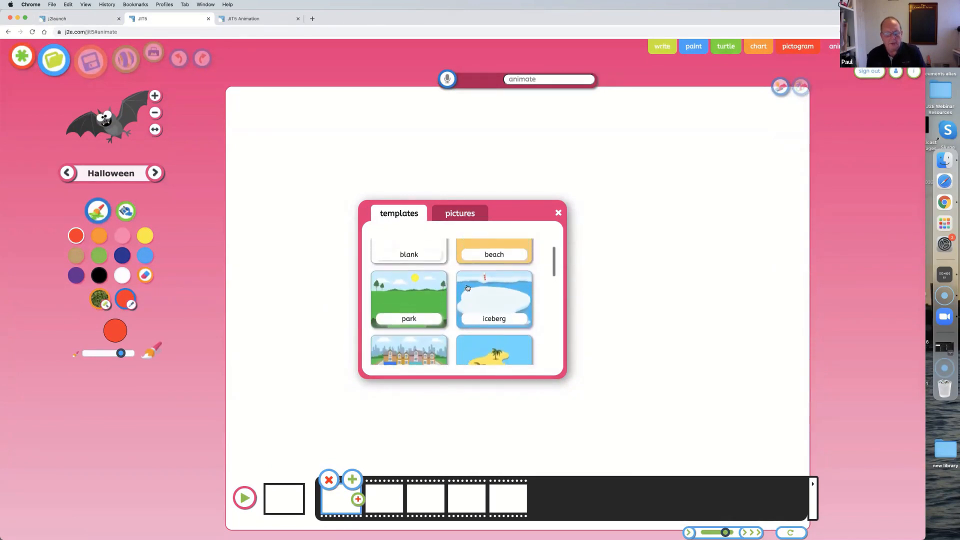
{"action": "left_click", "coordinate": [404, 316]}
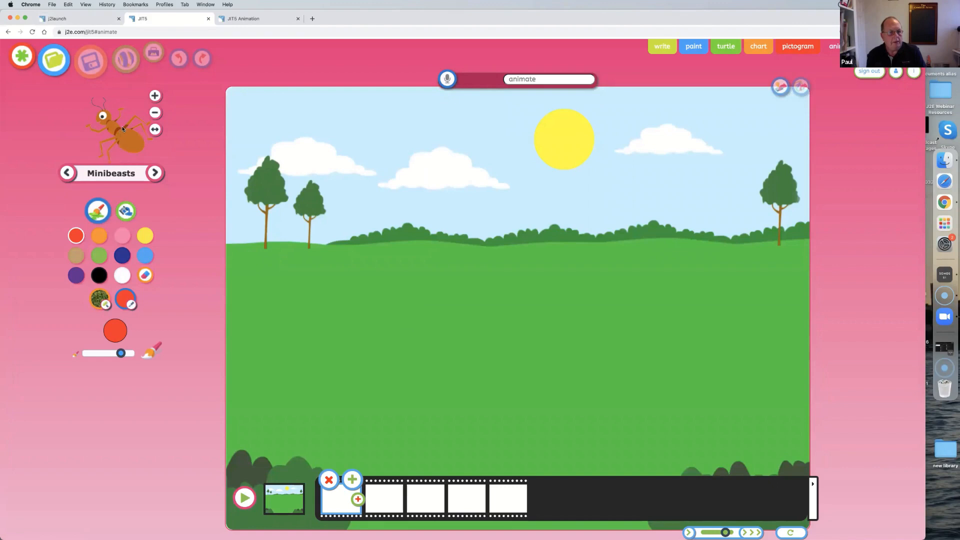
- Choose the bee stamp from the Minibeasts set and look through the other stamp categories
{"action": "left_click", "coordinate": [154, 173]}
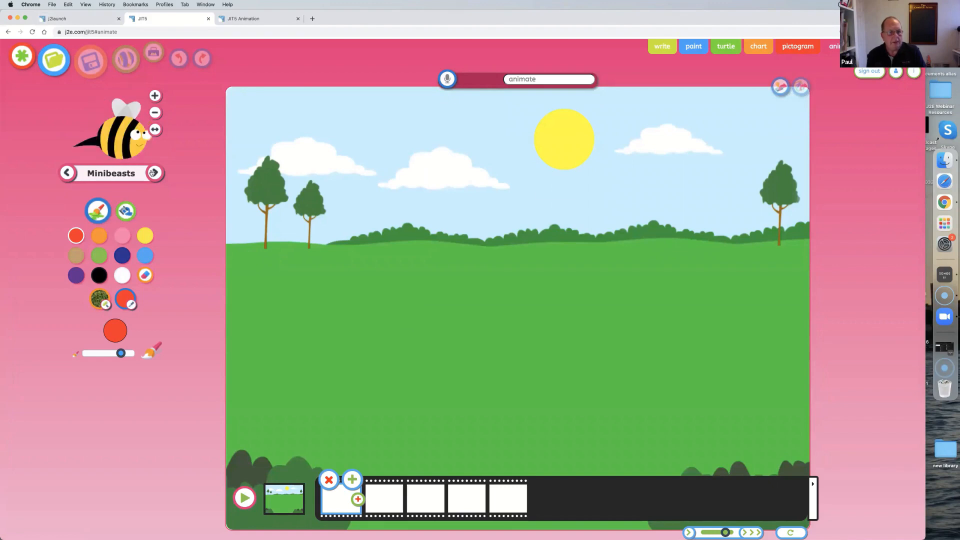
{"action": "left_click", "coordinate": [102, 174]}
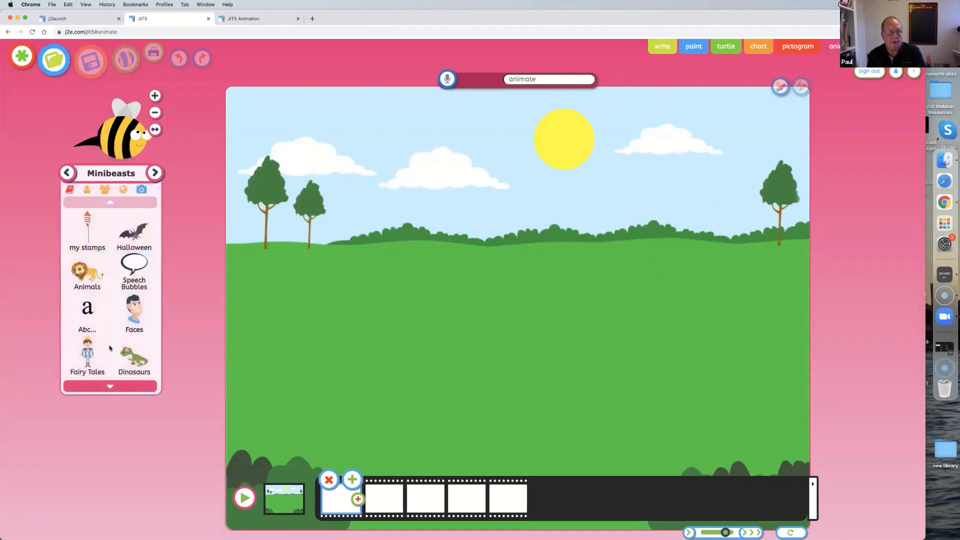
{"action": "left_click", "coordinate": [110, 386]}
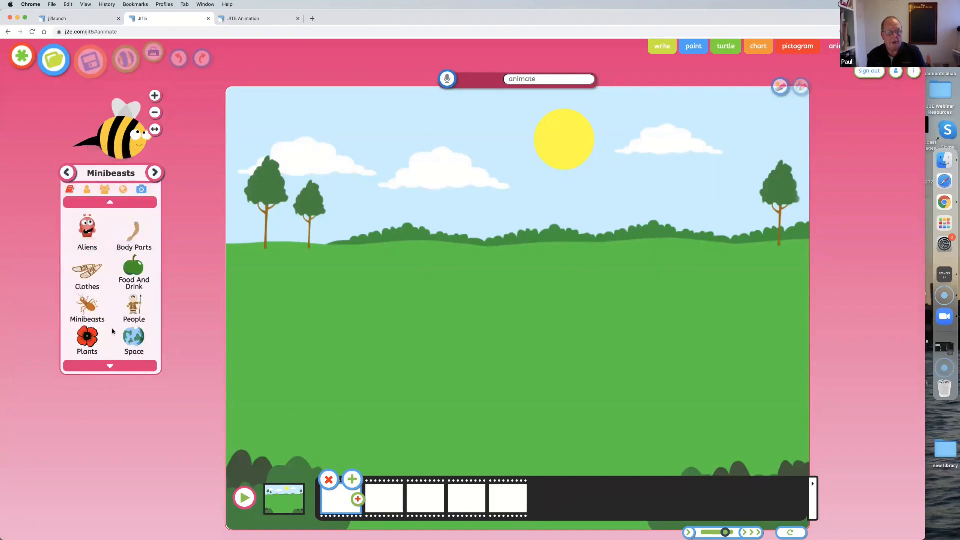
{"action": "left_click", "coordinate": [113, 202]}
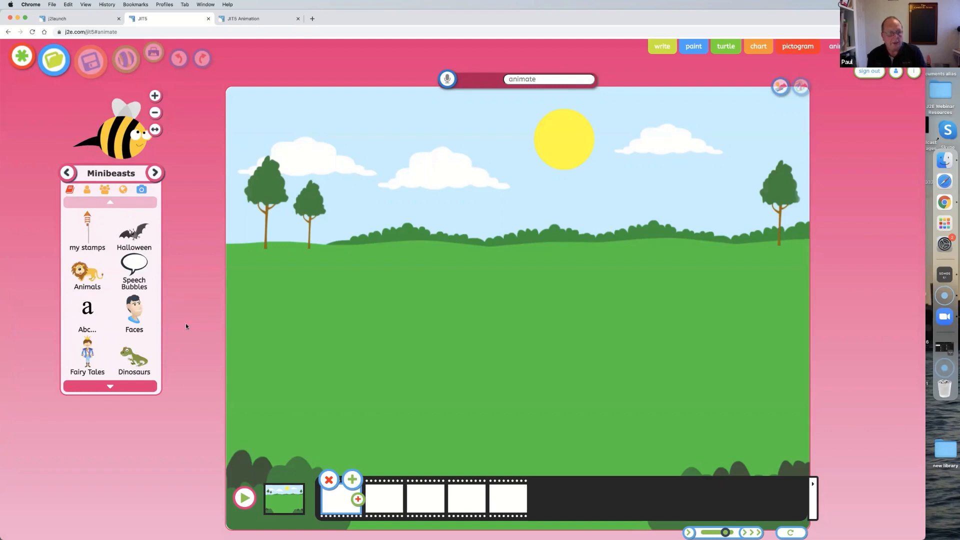
{"action": "left_click", "coordinate": [103, 178]}
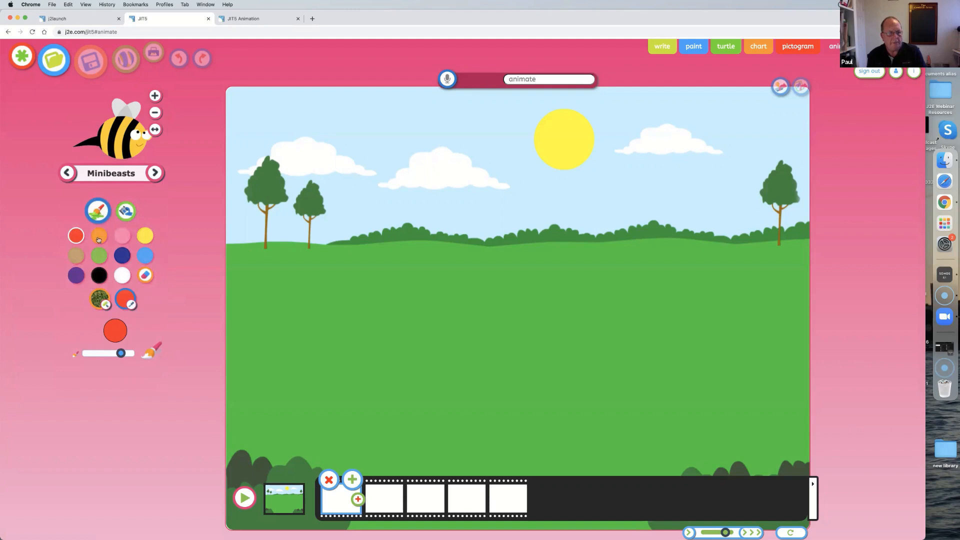
- On the background frame, paint a tree with a light brown trunk and a light green crown beside the park's lower-left bushes
{"action": "left_click", "coordinate": [76, 255]}
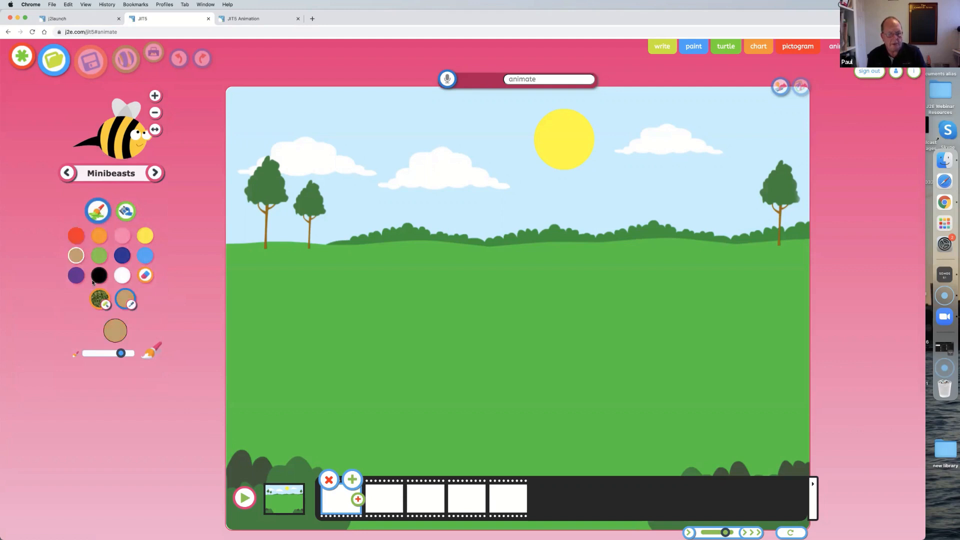
{"action": "left_click", "coordinate": [280, 505]}
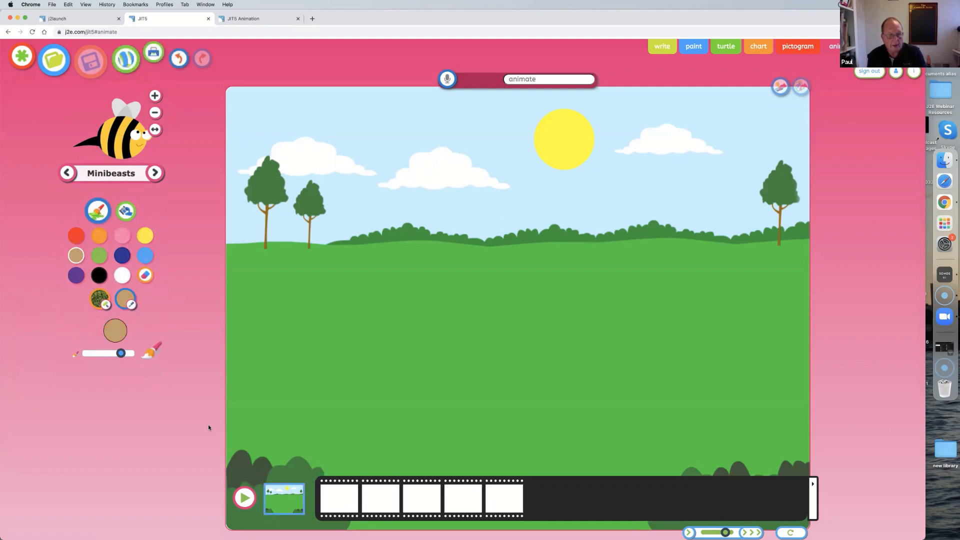
{"action": "left_click_drag", "start_coordinate": [254, 438], "coordinate": [260, 359]}
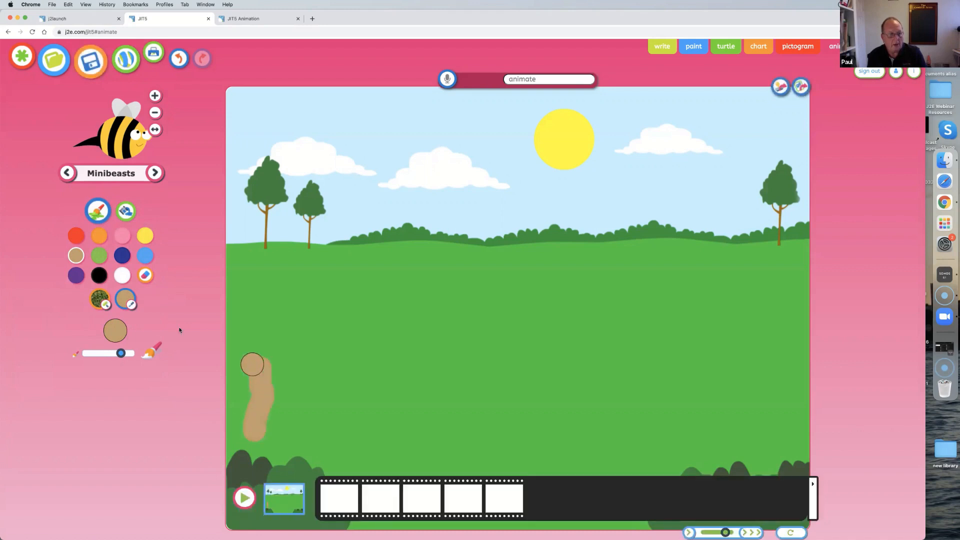
{"action": "left_click", "coordinate": [100, 255]}
{"action": "mouse_move", "coordinate": [260, 367]}
{"action": "left_mouse_down"}
{"action": "mouse_move", "coordinate": [245, 351]}
{"action": "mouse_move", "coordinate": [264, 350]}
{"action": "mouse_move", "coordinate": [282, 364]}
{"action": "mouse_move", "coordinate": [258, 374]}
{"action": "mouse_move", "coordinate": [239, 357]}
{"action": "left_mouse_up"}
- Dot three red apples onto the painted tree's crown with a smaller brush
{"action": "left_click", "coordinate": [76, 235]}
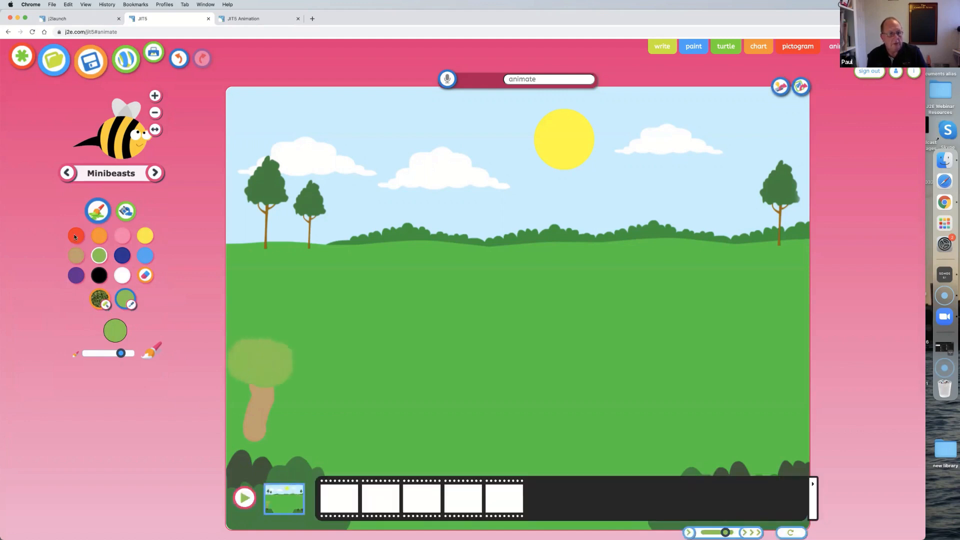
{"action": "left_click_drag", "start_coordinate": [121, 353], "coordinate": [103, 353]}
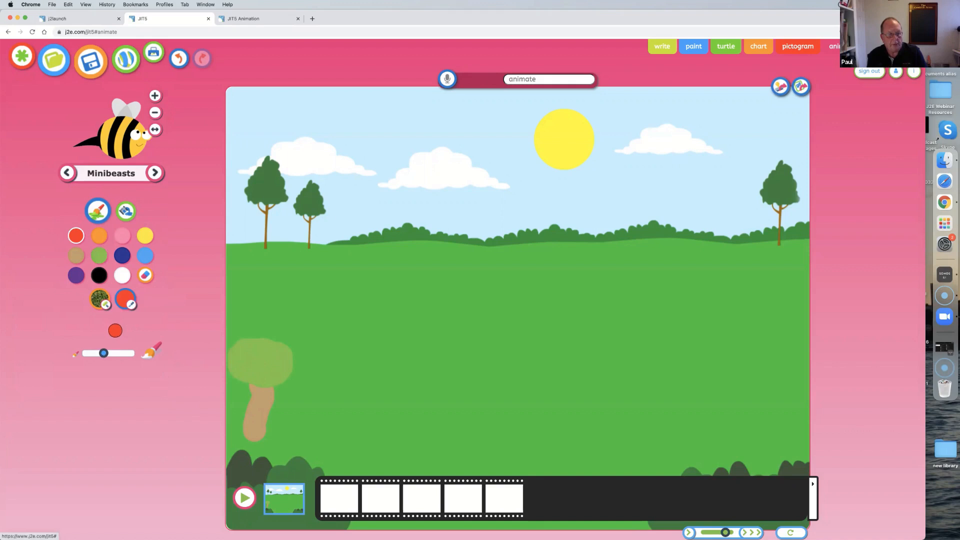
{"action": "left_click", "coordinate": [242, 352]}
{"action": "left_click", "coordinate": [265, 354]}
{"action": "left_click", "coordinate": [251, 372]}
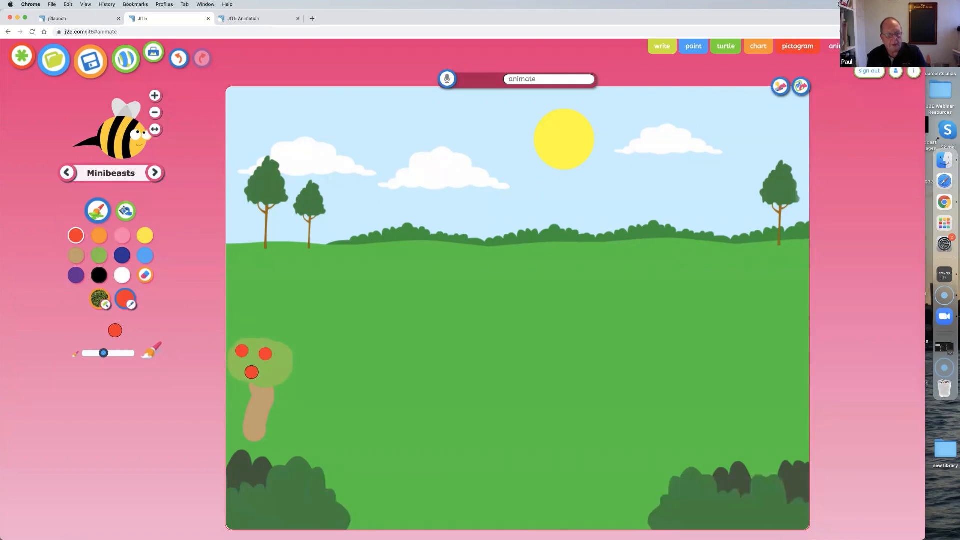
- Select the first frame, pick up the bee stamp and adjust its size and flip, leaving it facing right
{"action": "left_click", "coordinate": [339, 500]}
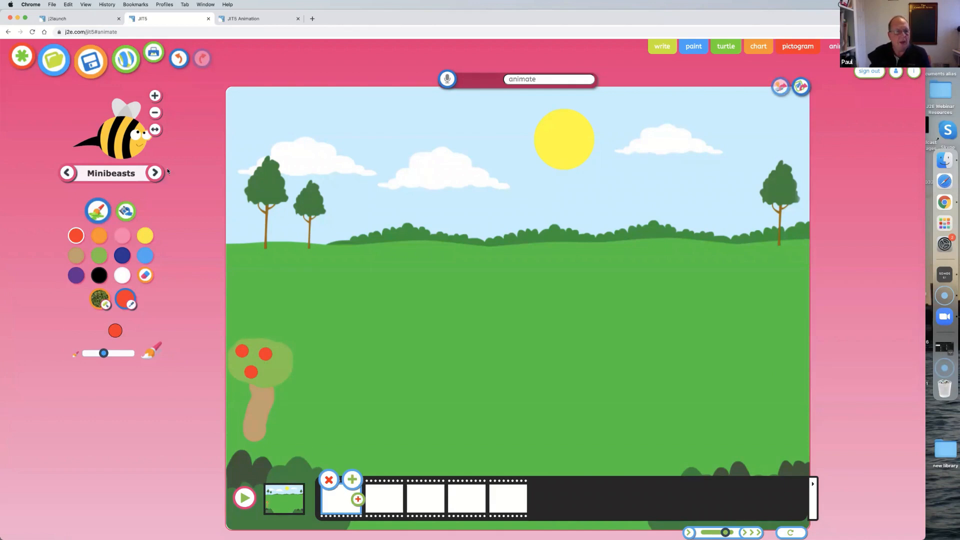
{"action": "left_click", "coordinate": [124, 140]}
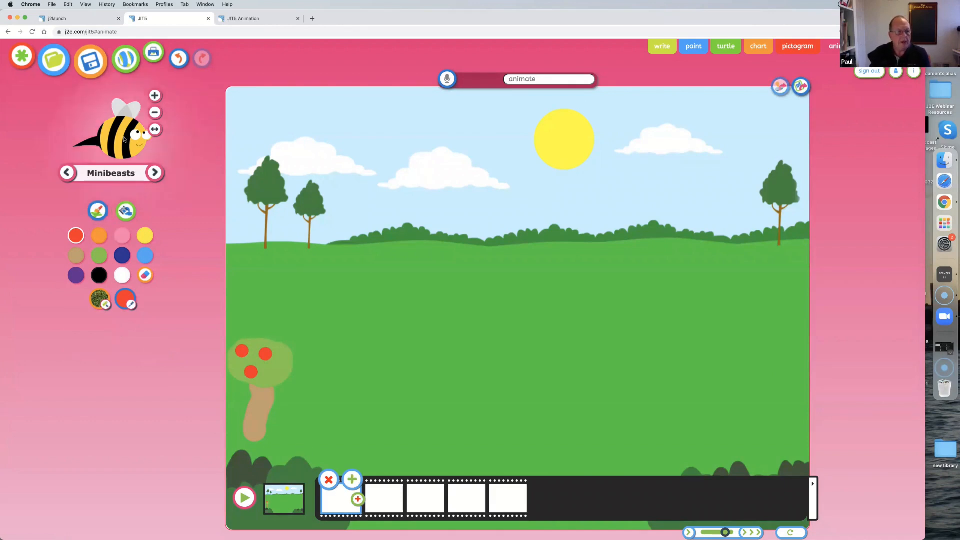
{"action": "left_click", "coordinate": [155, 112]}
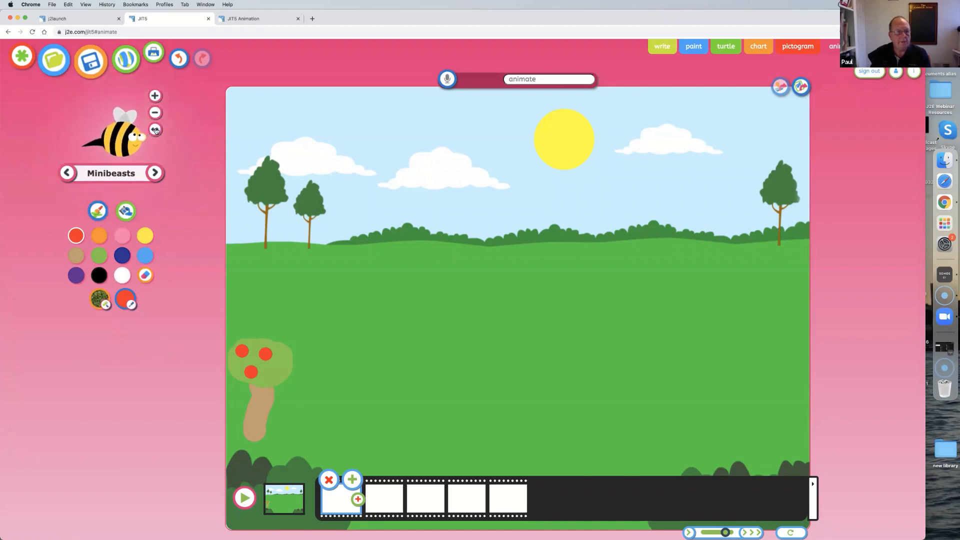
{"action": "left_click", "coordinate": [156, 130]}
{"action": "left_click", "coordinate": [154, 95]}
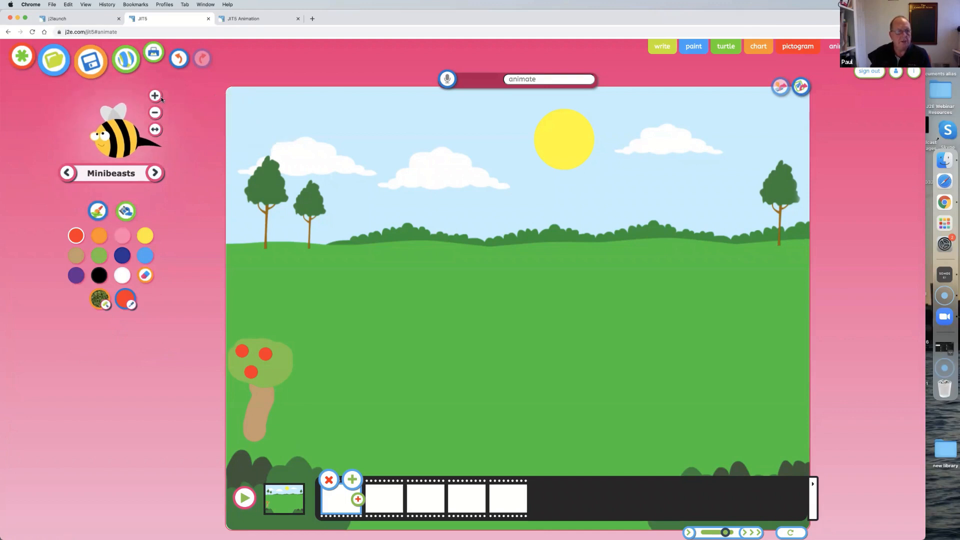
{"action": "left_click", "coordinate": [156, 129]}
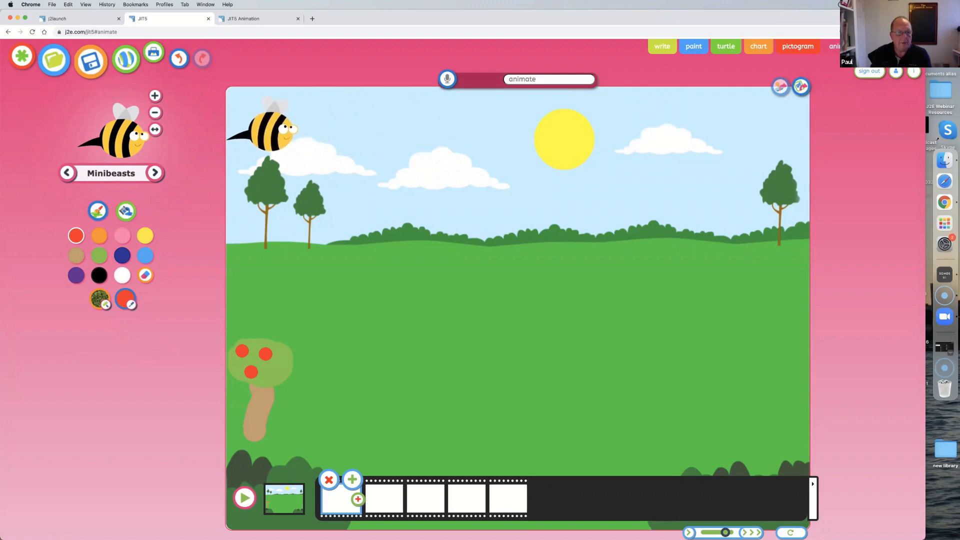
- Stamp the bee above the left-hand trees in frames one to five, moving it slightly further right in each frame
{"action": "left_click", "coordinate": [263, 127]}
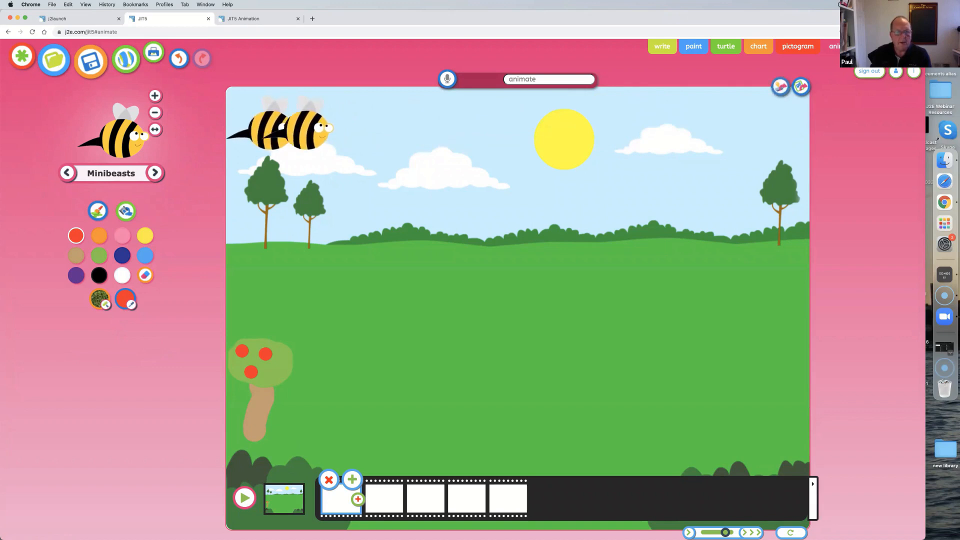
{"action": "left_click", "coordinate": [379, 499]}
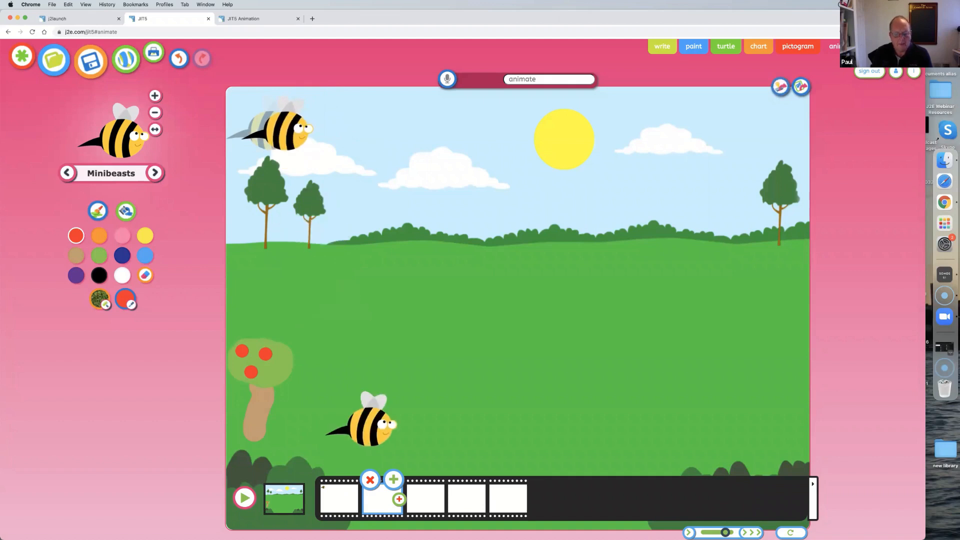
{"action": "left_click", "coordinate": [418, 493]}
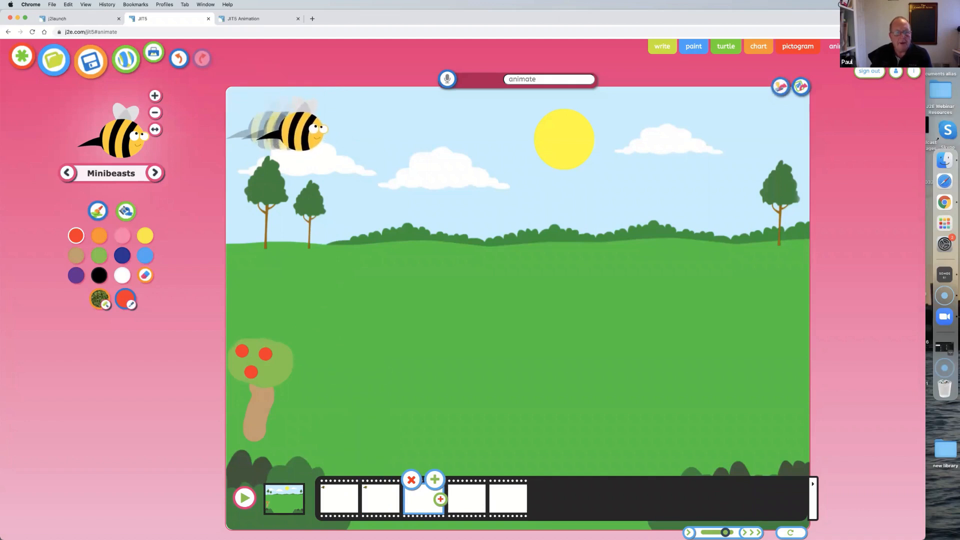
{"action": "left_click", "coordinate": [460, 499]}
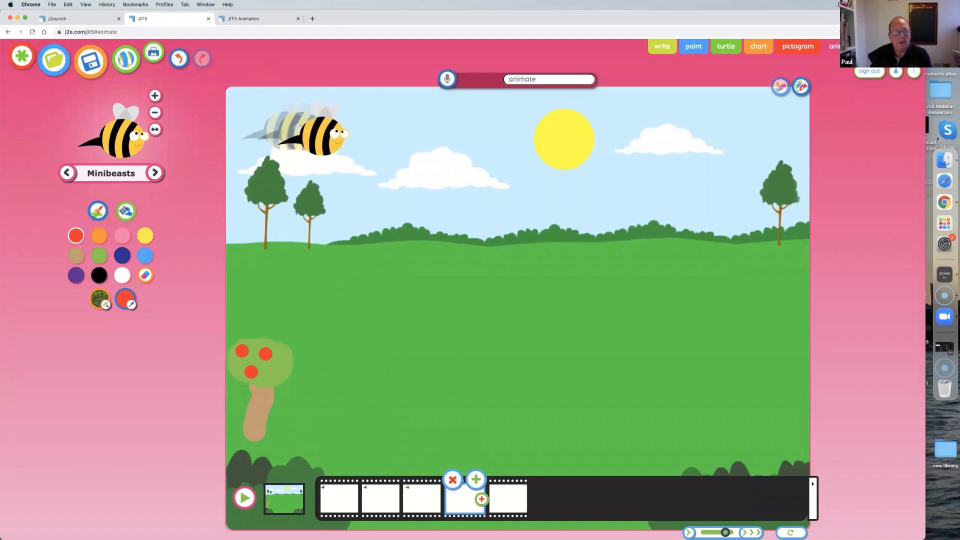
{"action": "left_click", "coordinate": [320, 131]}
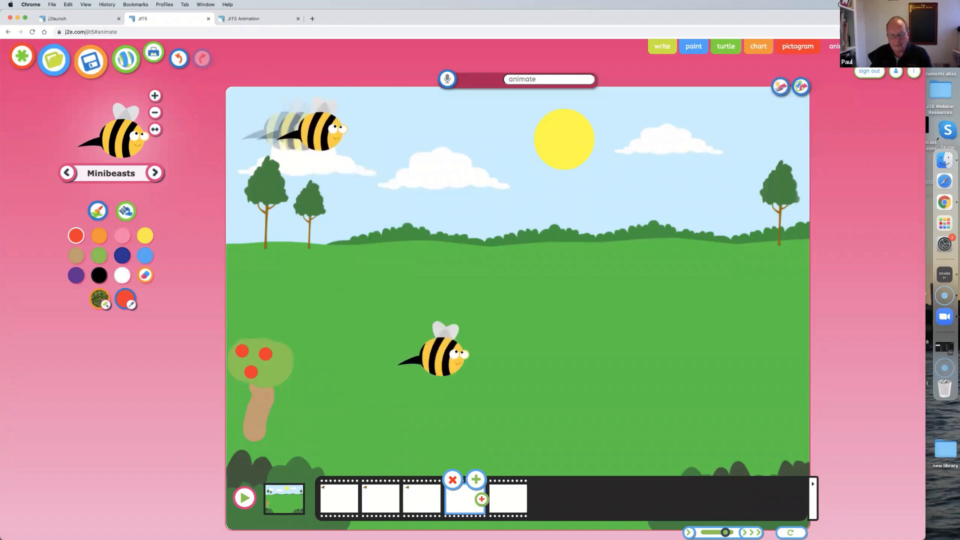
{"action": "left_click", "coordinate": [506, 497]}
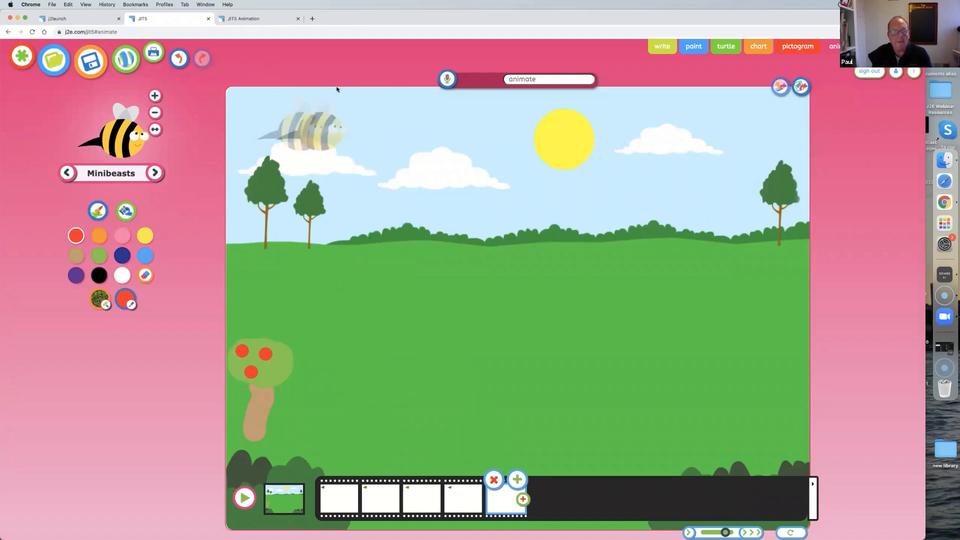
{"action": "left_click", "coordinate": [333, 131]}
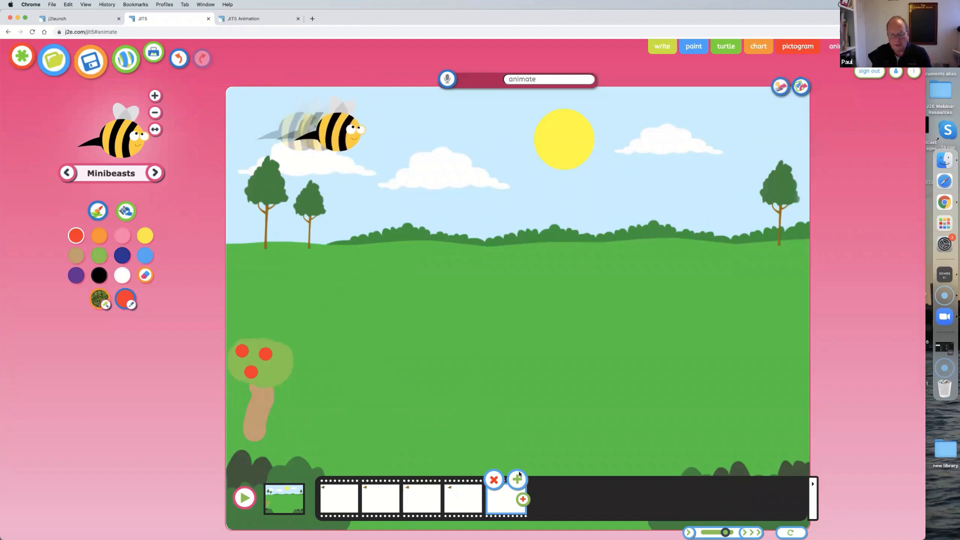
- Add five blank frames after the fifth frame of the film strip
{"action": "left_click", "coordinate": [518, 480]}
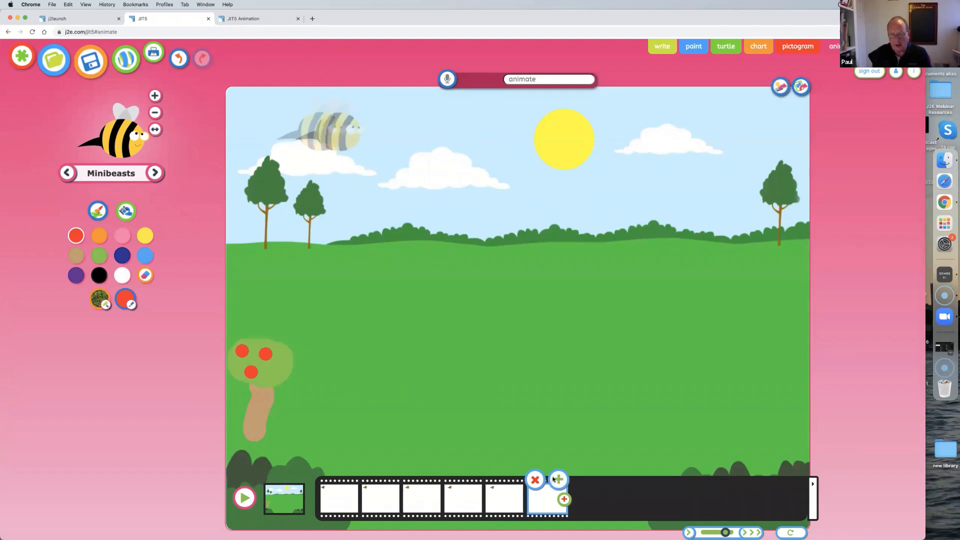
{"action": "left_click", "coordinate": [554, 479]}
{"action": "left_click", "coordinate": [598, 479]}
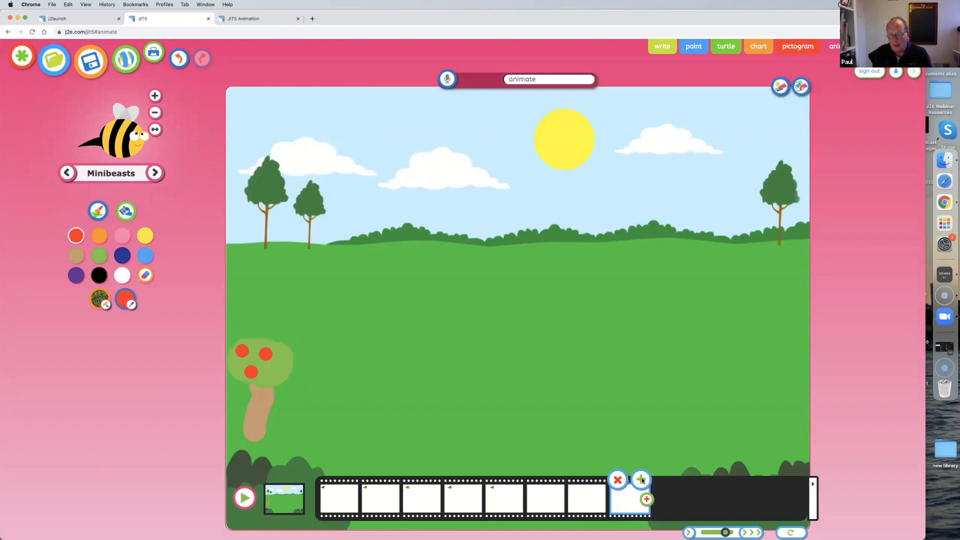
{"action": "left_click", "coordinate": [638, 484]}
{"action": "left_click", "coordinate": [641, 480]}
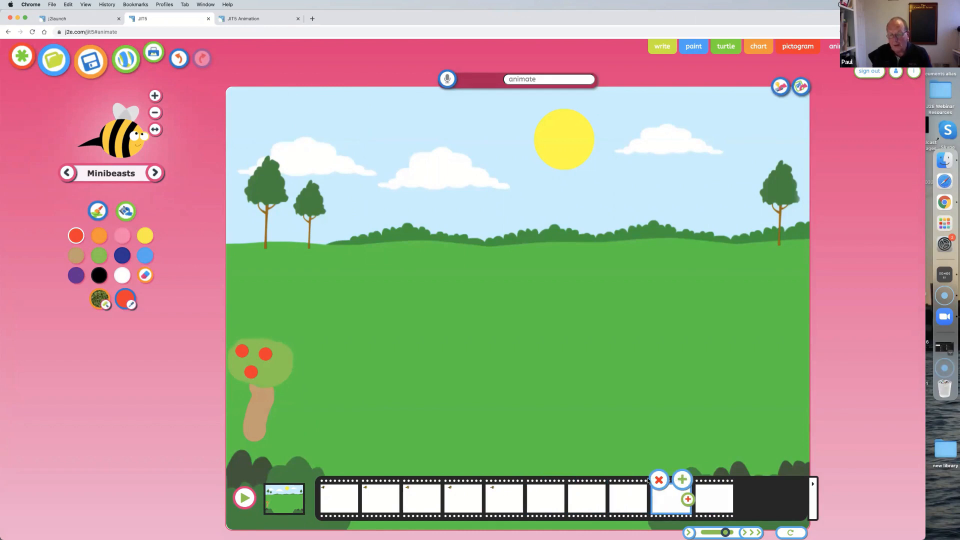
- Add two more blank frames near the end of the film strip
{"action": "left_click", "coordinate": [681, 480]}
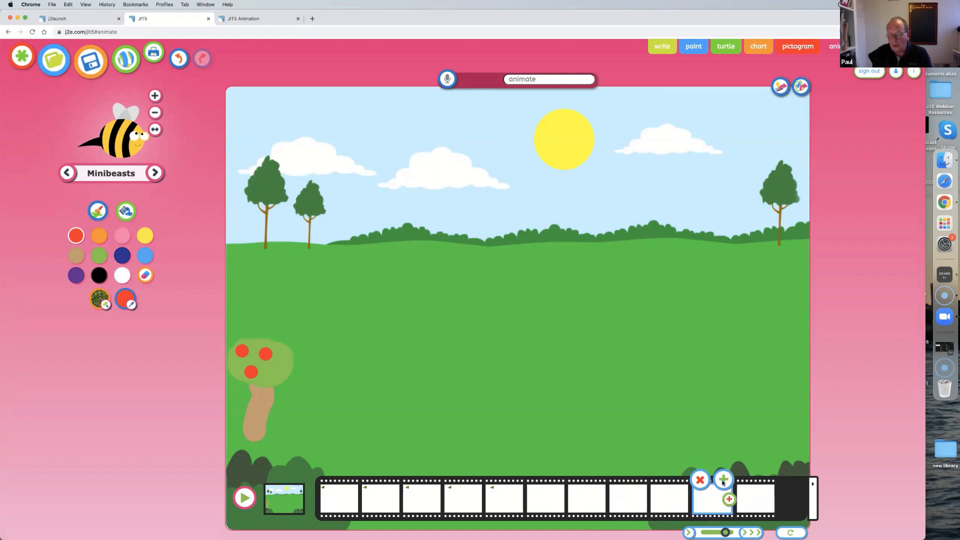
{"action": "left_click", "coordinate": [723, 480]}
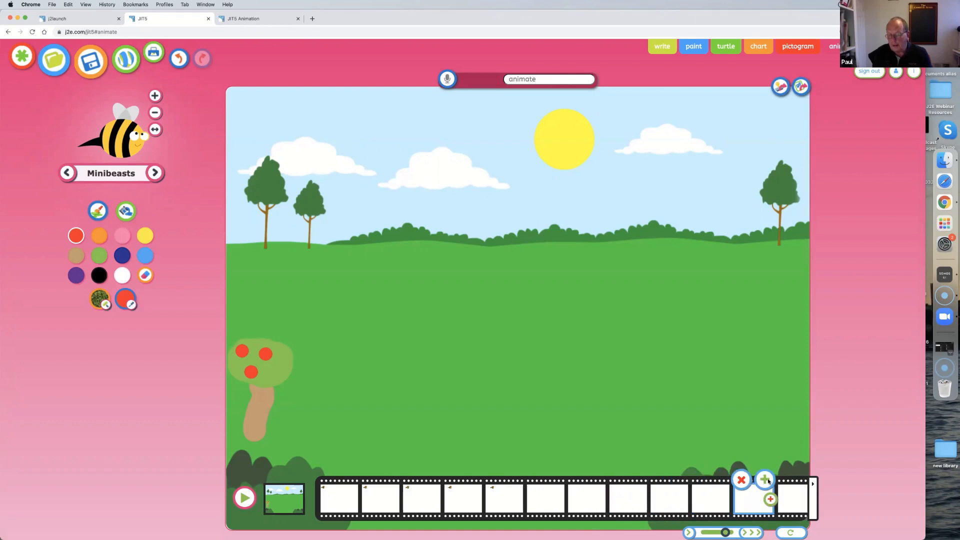
{"action": "left_click", "coordinate": [720, 498]}
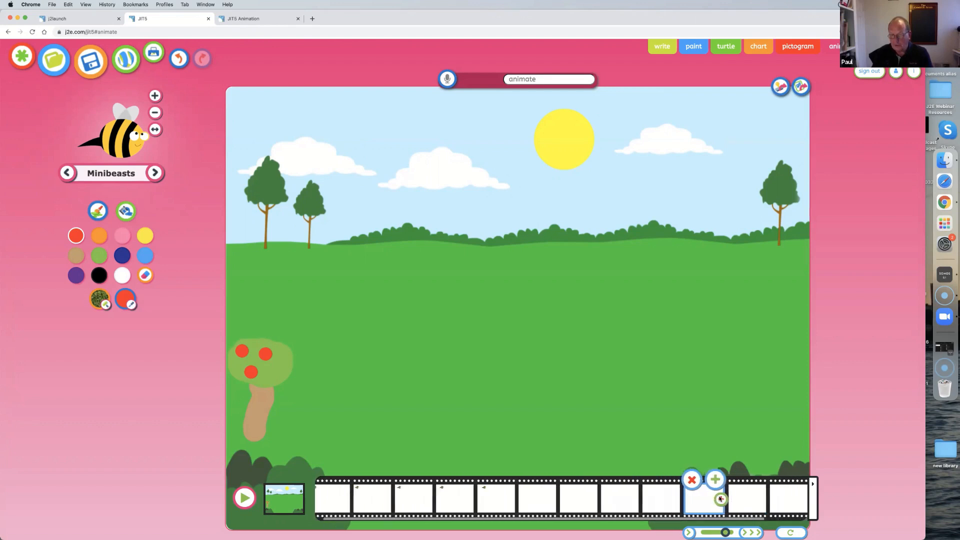
- Stamp the bee in frames six and seven, placing it slightly further right above the left-hand cloud each time
{"action": "left_click", "coordinate": [543, 496]}
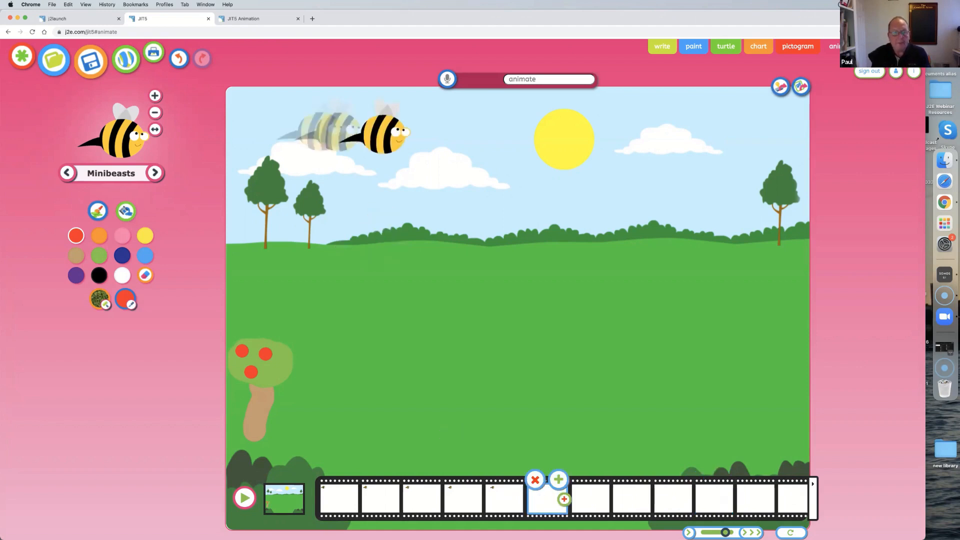
{"action": "left_click", "coordinate": [345, 131]}
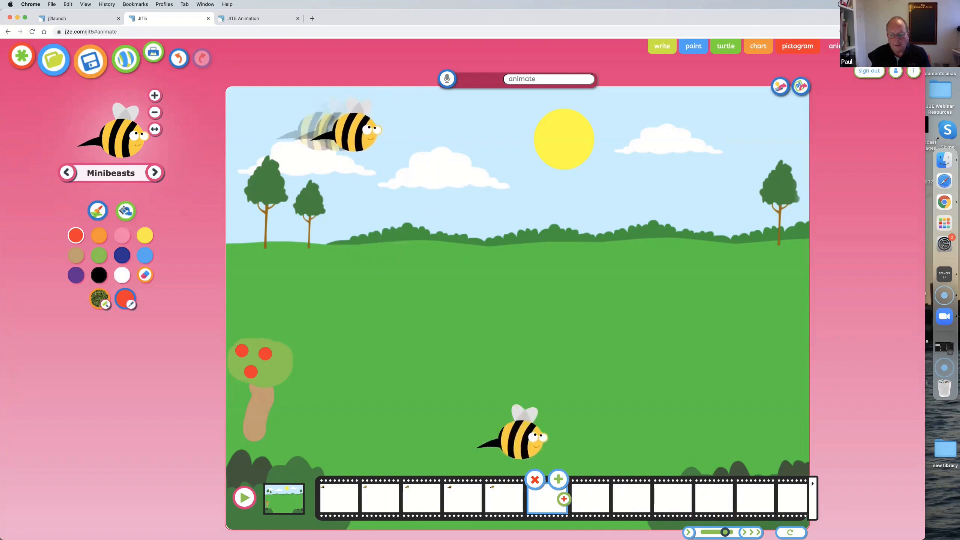
{"action": "left_click", "coordinate": [585, 497]}
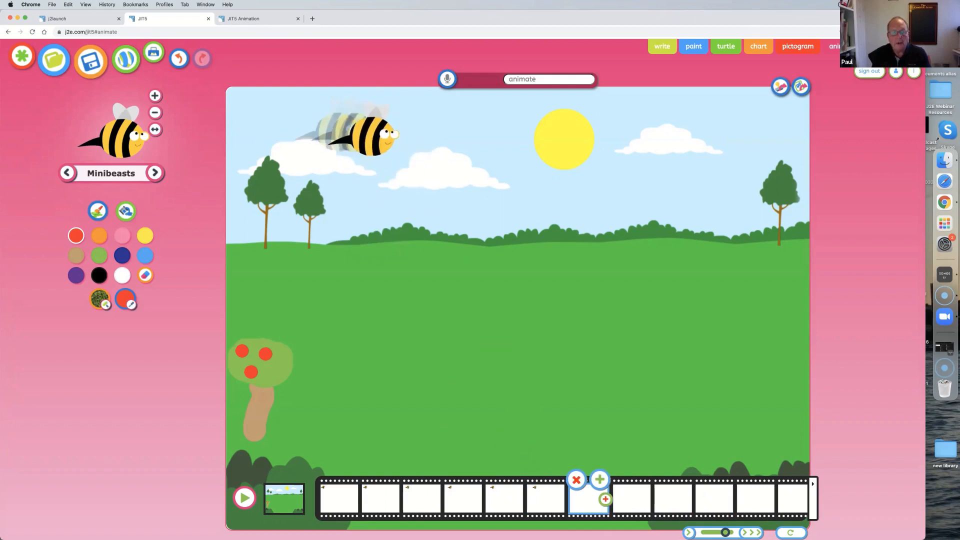
{"action": "left_click", "coordinate": [360, 131]}
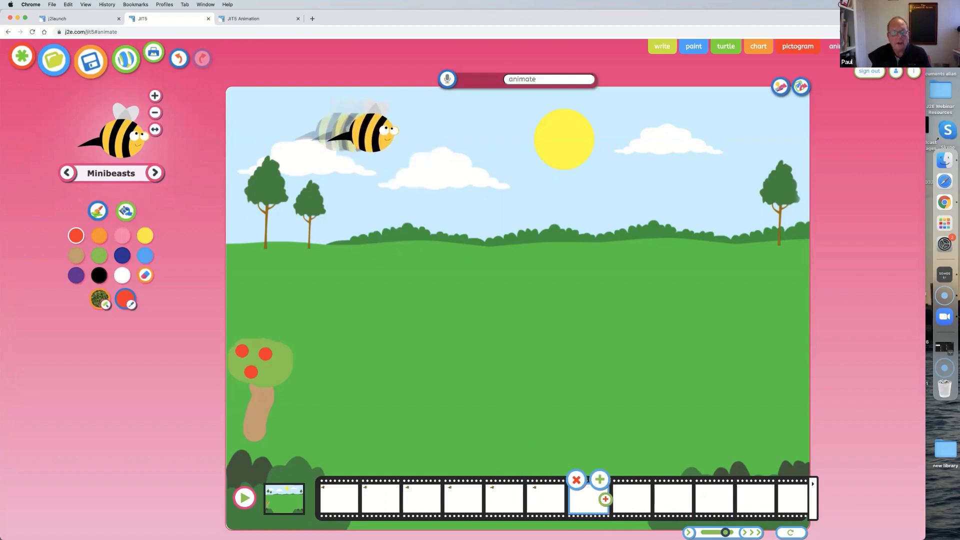
- Preview the bee animation twice, stopping the playback after each run
{"action": "left_click", "coordinate": [244, 498]}
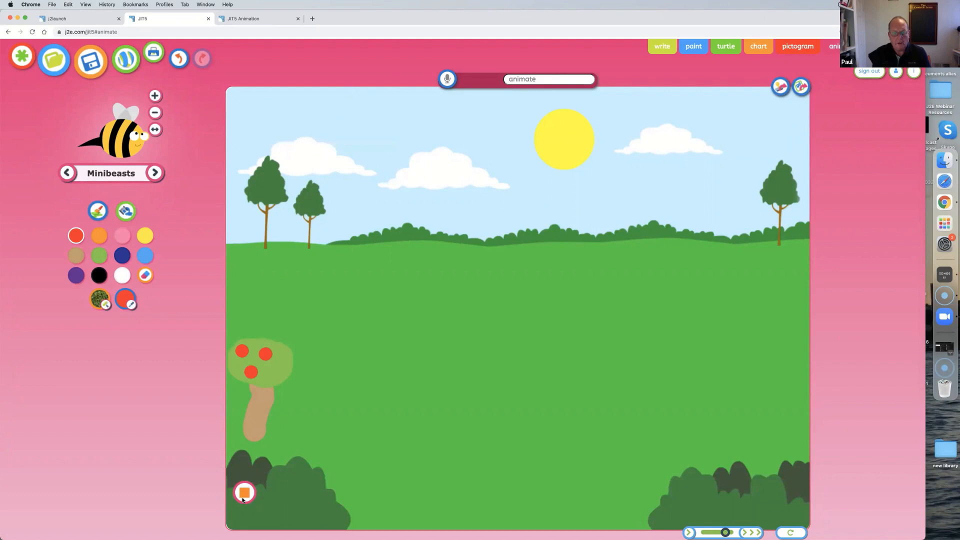
{"action": "left_click", "coordinate": [244, 493]}
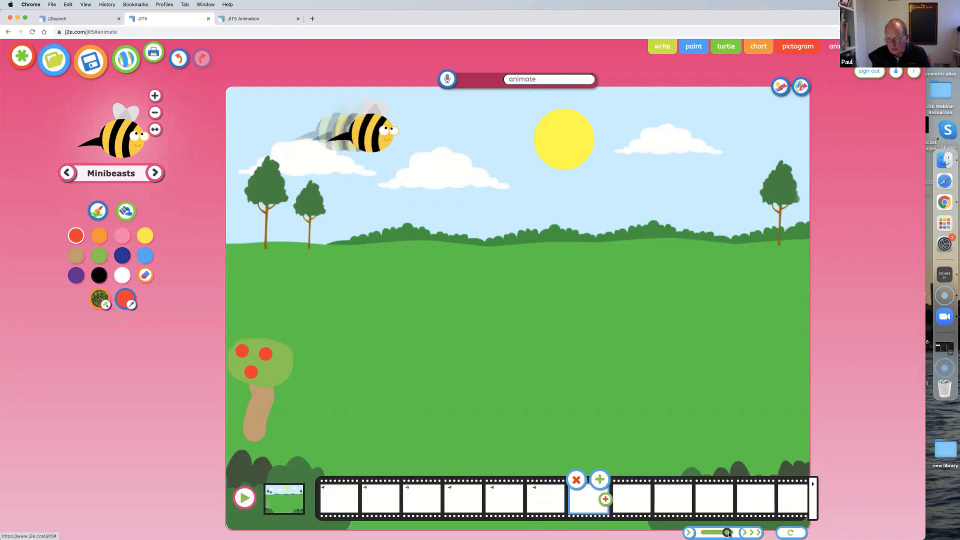
{"action": "left_click", "coordinate": [245, 498]}
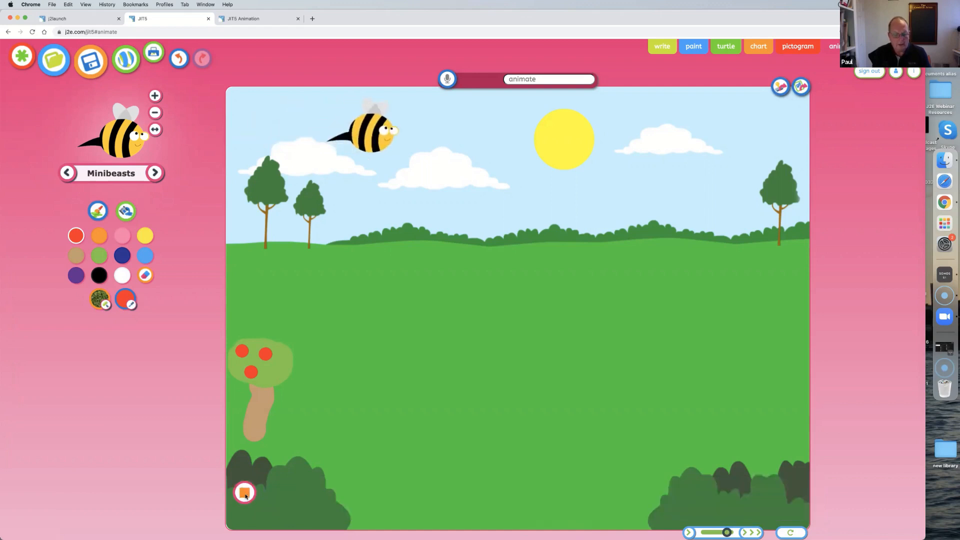
{"action": "left_click", "coordinate": [245, 497]}
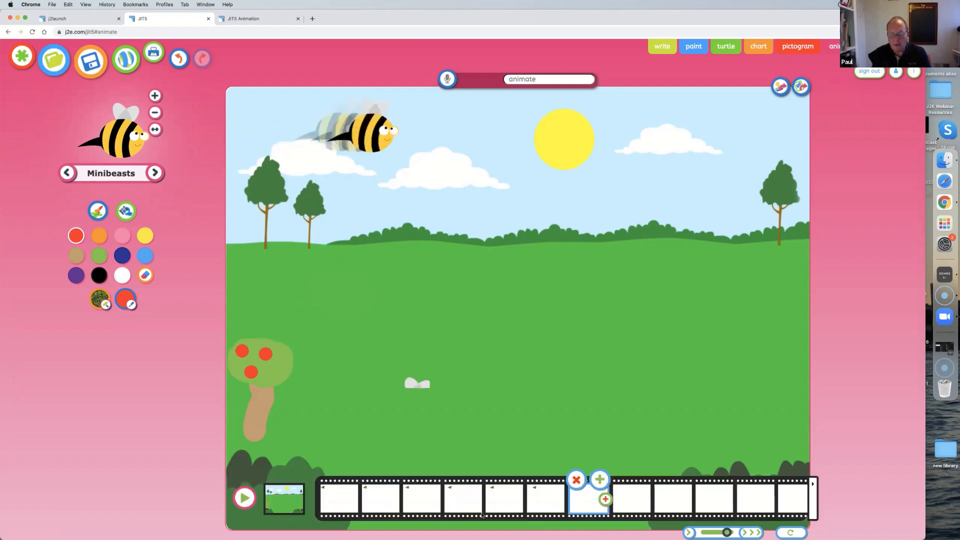
- Stamp the bee in frames eight to eleven with wider gaps across the sky to above the right-hand tree, and preview the animation
{"action": "left_click_drag", "start_coordinate": [480, 280], "coordinate": [404, 125]}
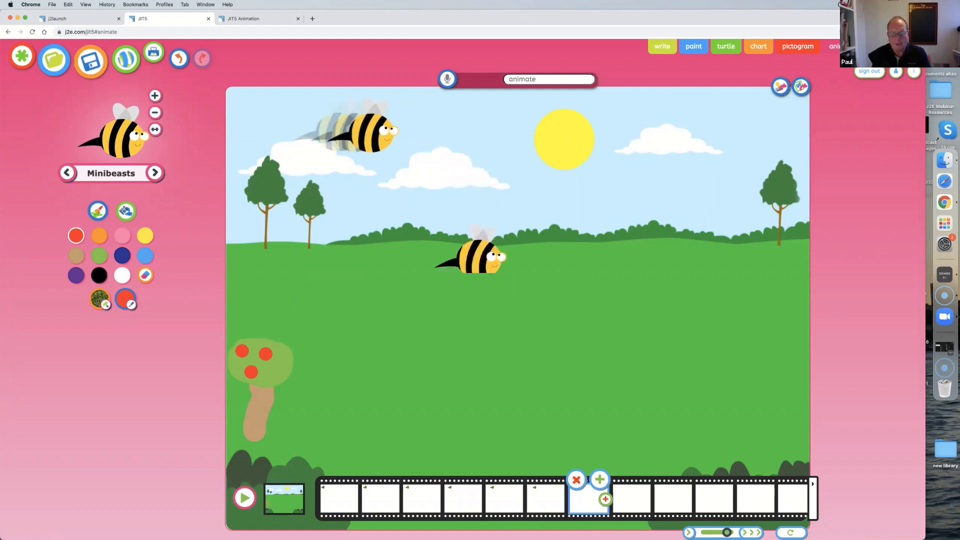
{"action": "left_click", "coordinate": [628, 502]}
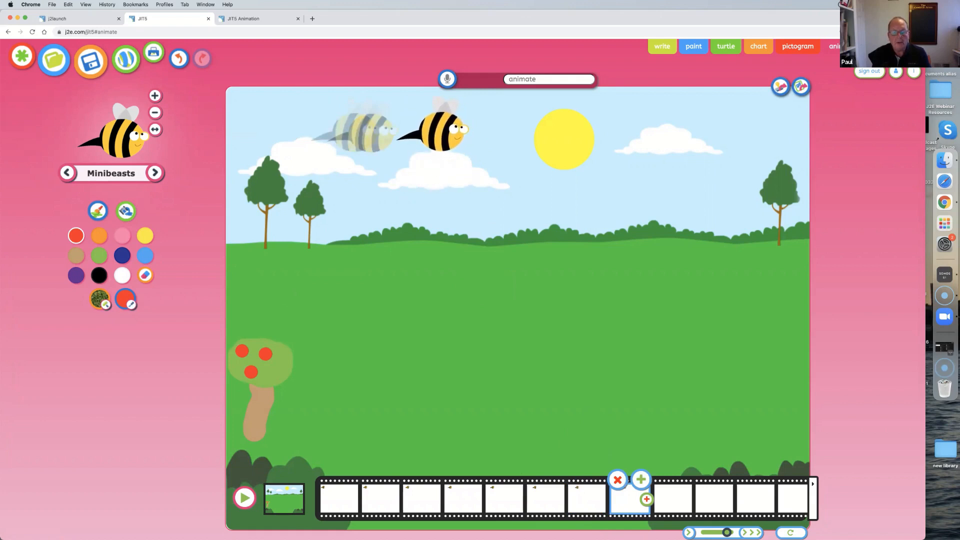
{"action": "left_click", "coordinate": [436, 130]}
{"action": "left_click", "coordinate": [676, 493]}
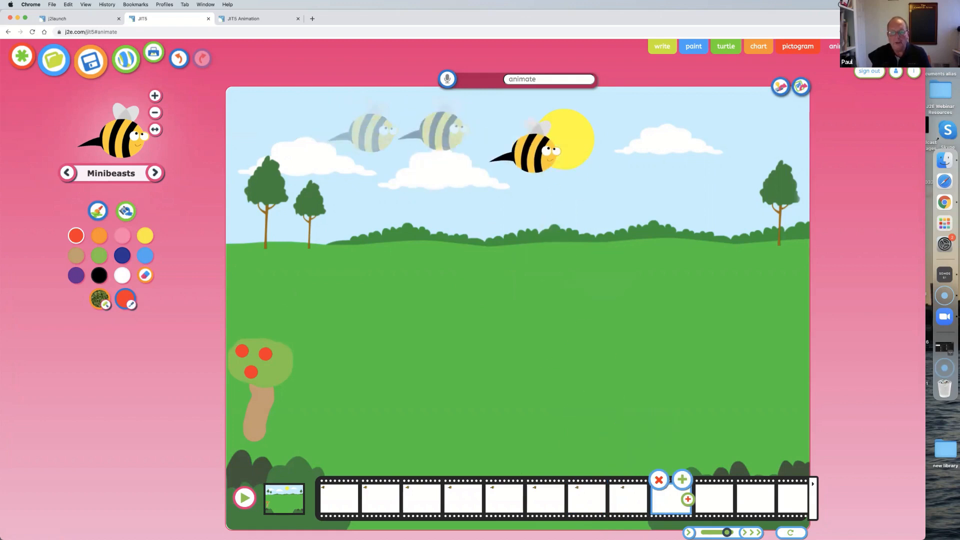
{"action": "left_click", "coordinate": [531, 129]}
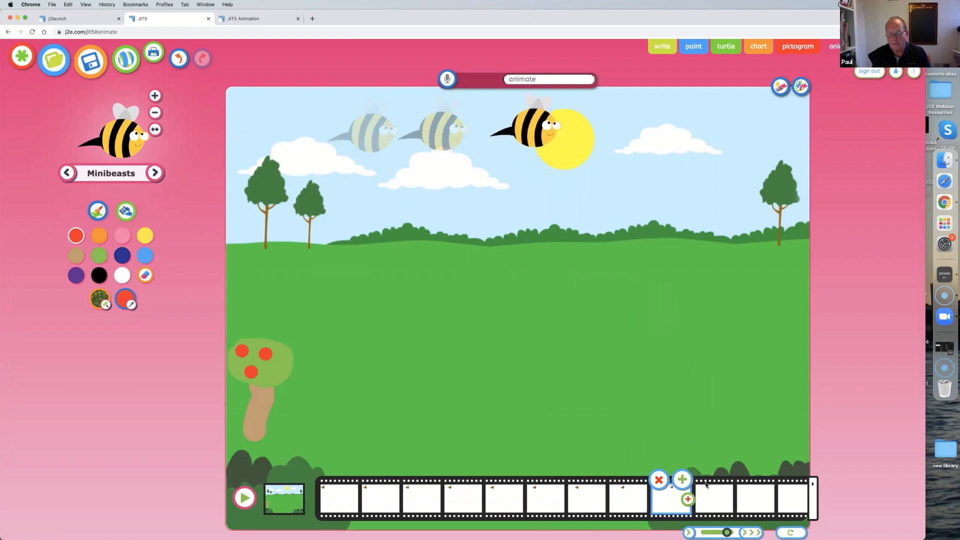
{"action": "left_click", "coordinate": [712, 493]}
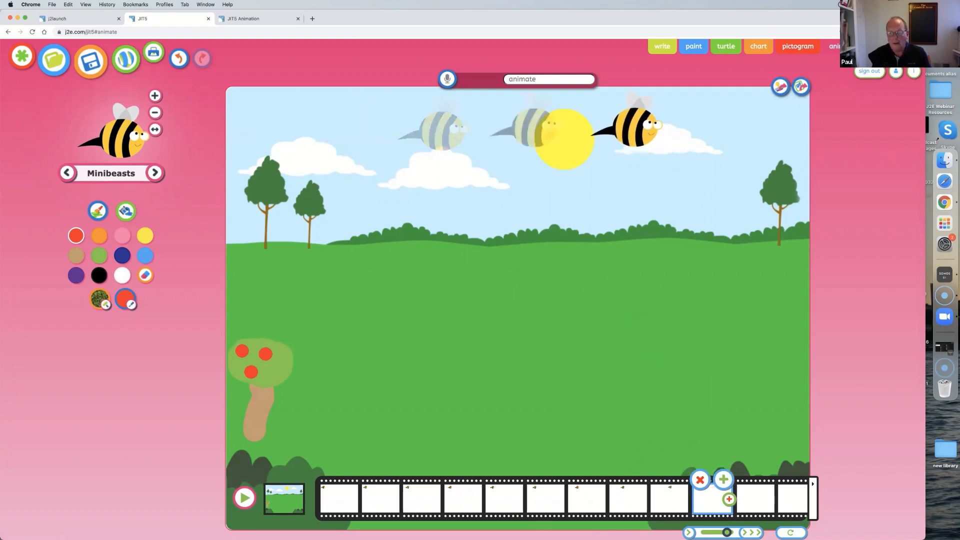
{"action": "left_click", "coordinate": [746, 494]}
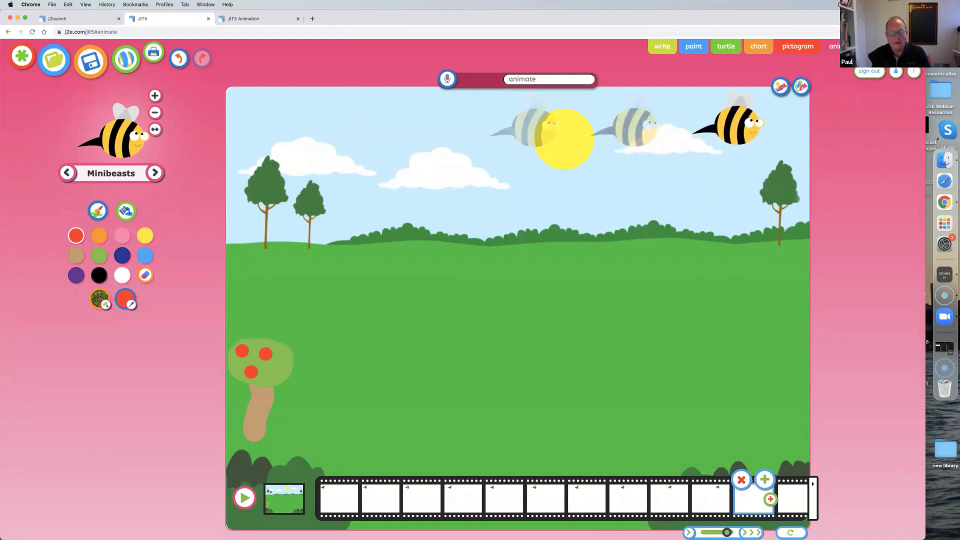
{"action": "left_click", "coordinate": [244, 497]}
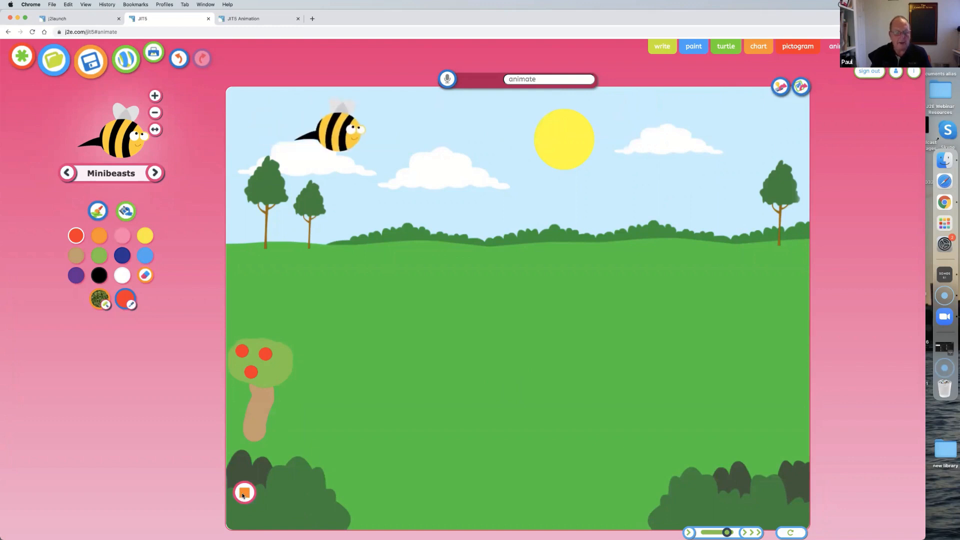
{"action": "left_click", "coordinate": [243, 495]}
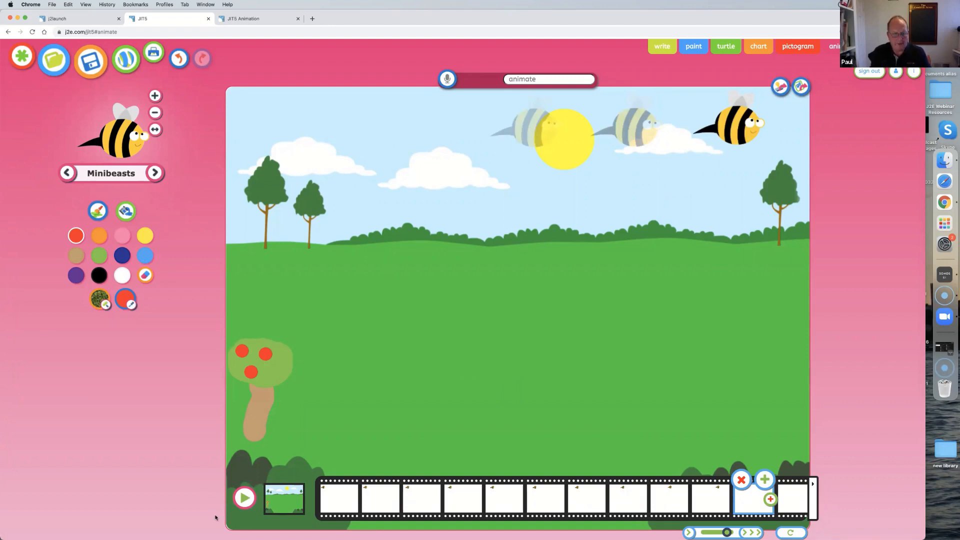
- Title the animation "Park" and save it
{"action": "left_click", "coordinate": [540, 79]}
{"action": "type", "text": "Pa"}
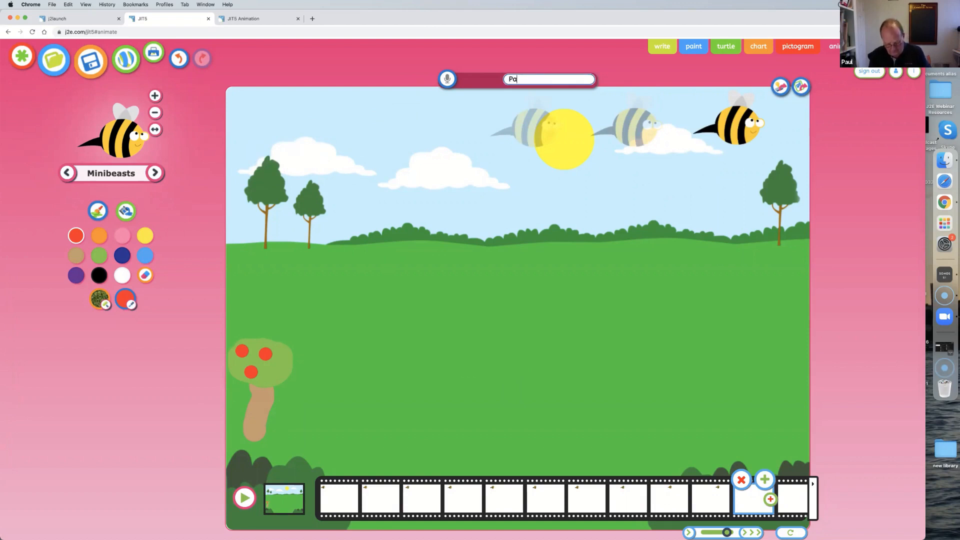
{"action": "type", "text": "rk"}
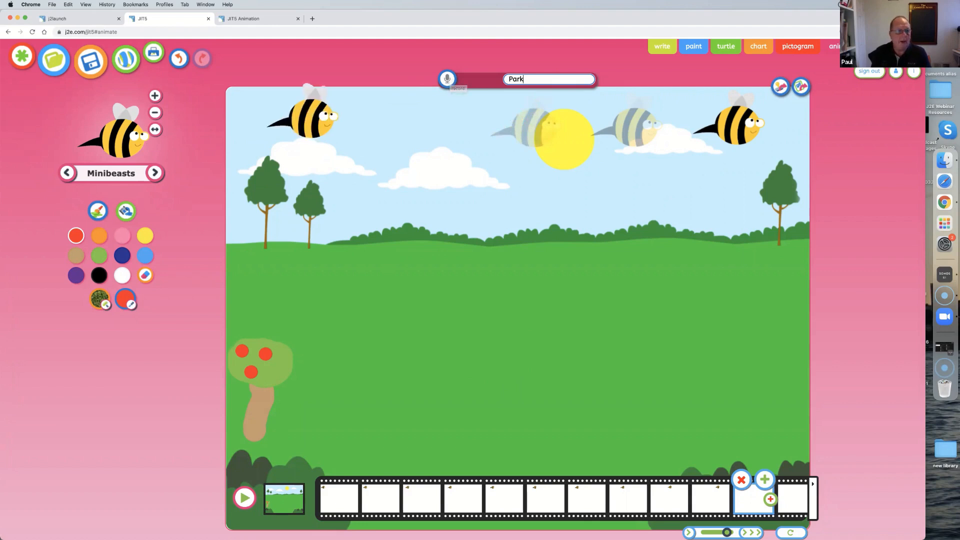
{"action": "left_click", "coordinate": [94, 66]}
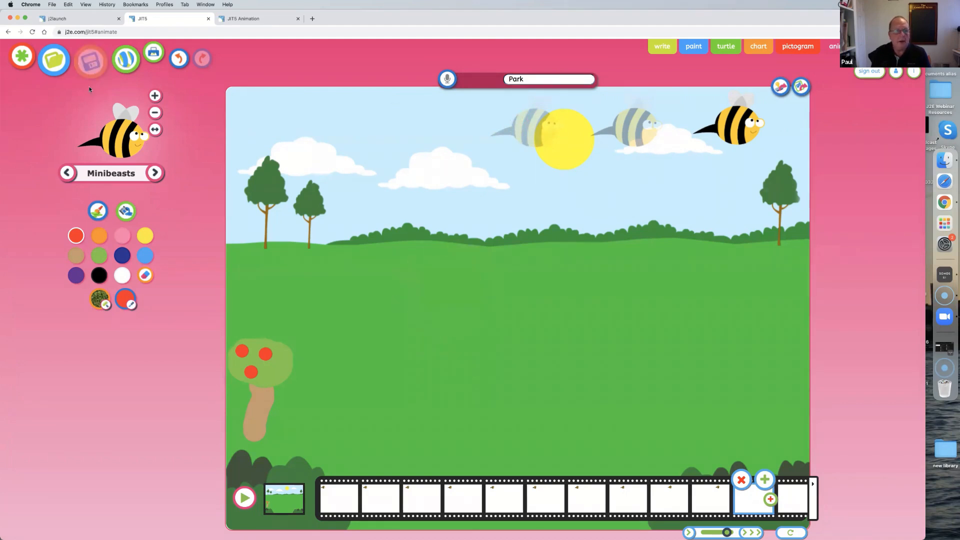
- Open the list of own saved files and look through the stored animations from beginning to end
{"action": "left_click", "coordinate": [55, 59]}
{"action": "scroll", "coordinate": [411, 275], "scroll_direction": "down", "scroll_amount": 2}
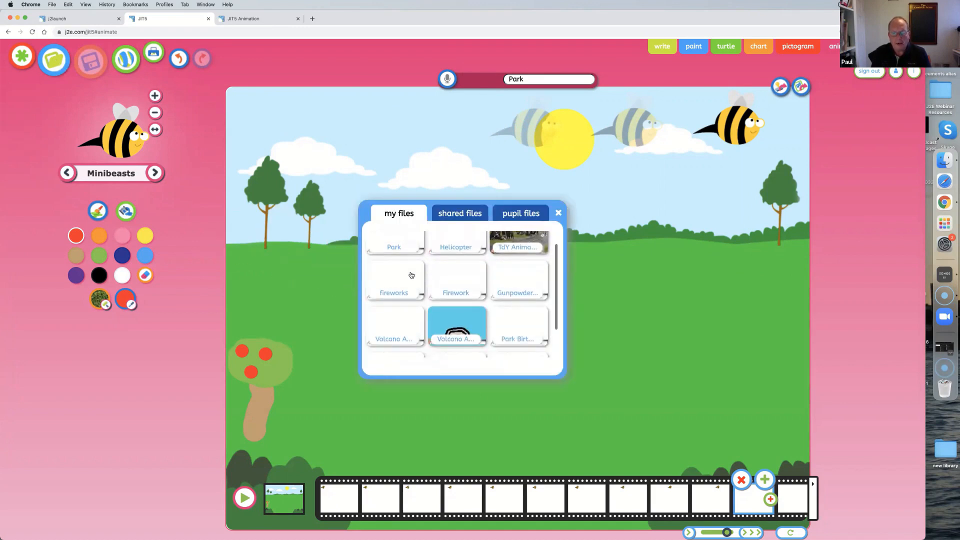
{"action": "scroll", "coordinate": [411, 275], "scroll_direction": "down", "scroll_amount": 10}
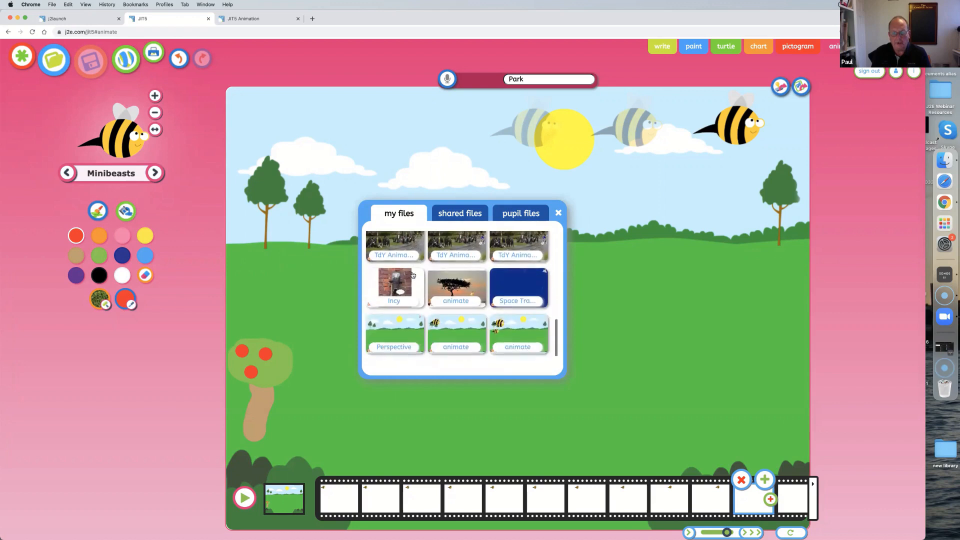
{"action": "scroll", "coordinate": [413, 275], "scroll_direction": "up", "scroll_amount": 10}
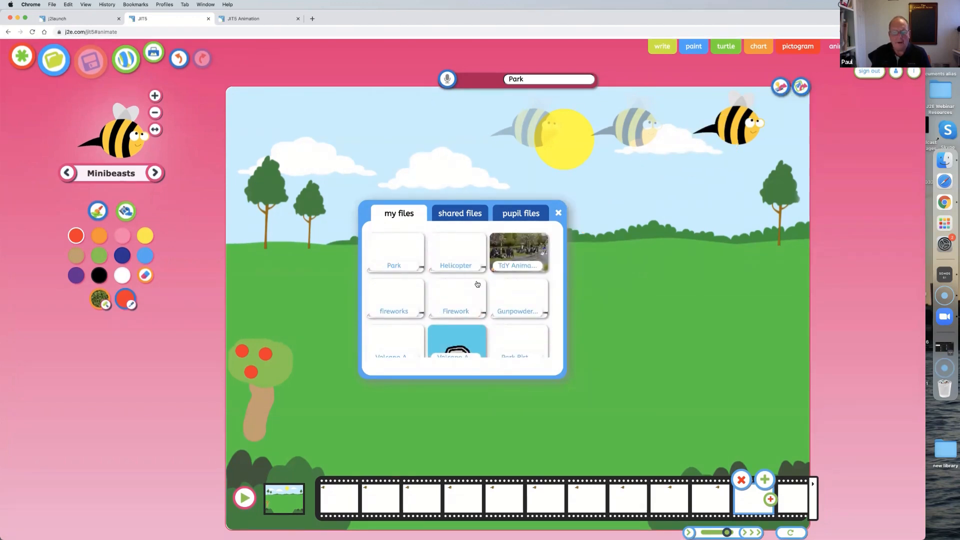
{"action": "scroll", "coordinate": [440, 291], "scroll_direction": "down", "scroll_amount": 5}
{"action": "scroll", "coordinate": [415, 295], "scroll_direction": "up", "scroll_amount": 5}
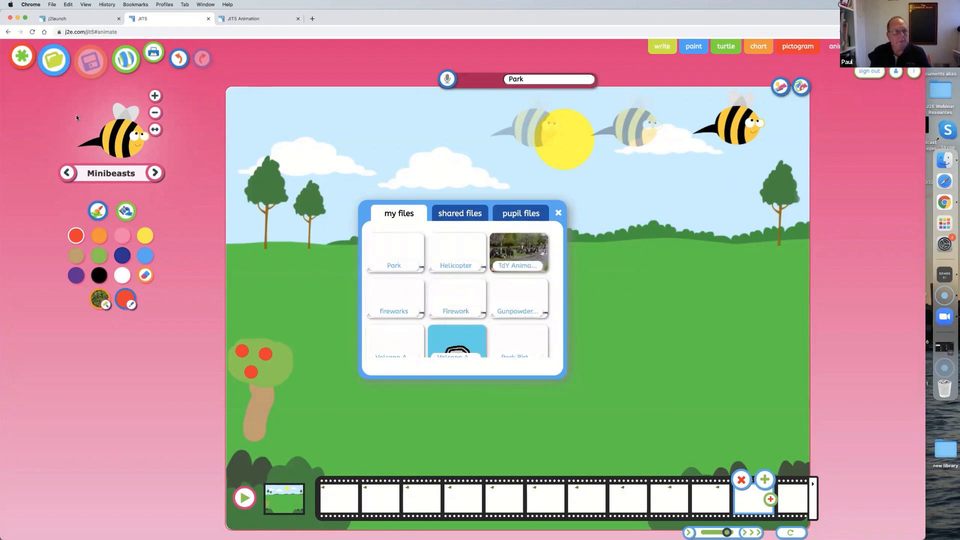
- Open the choices for a new animation and look through the background templates
{"action": "left_click", "coordinate": [24, 57]}
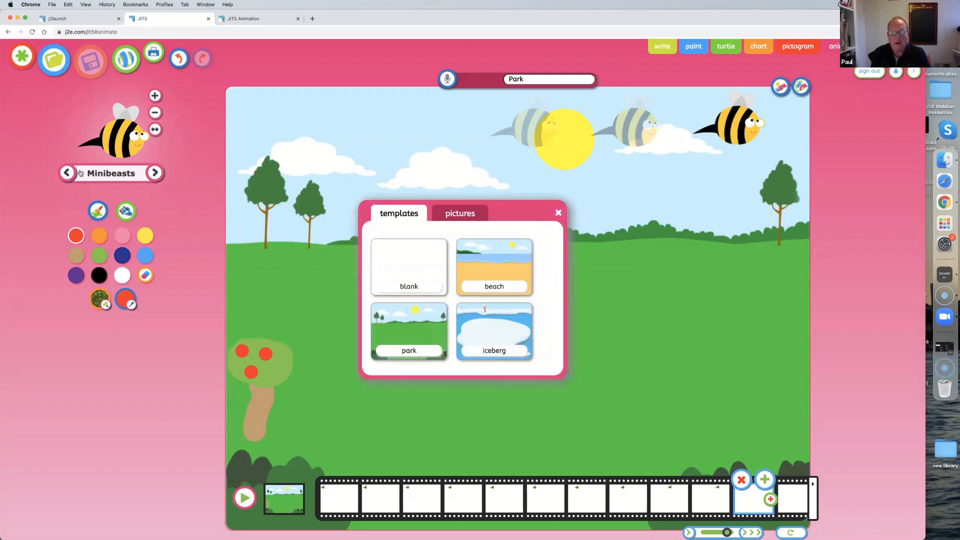
{"action": "scroll", "coordinate": [417, 281], "scroll_direction": "down", "scroll_amount": 3}
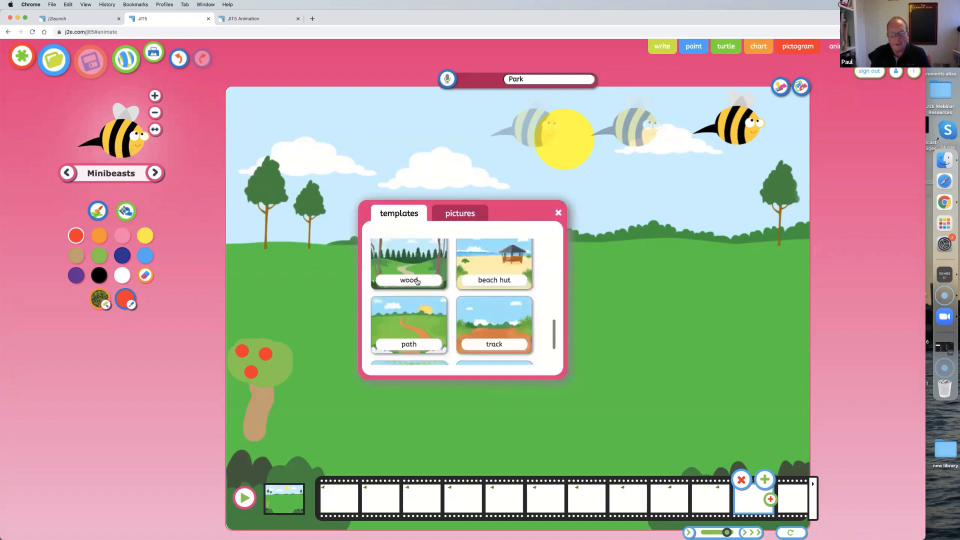
{"action": "scroll", "coordinate": [417, 282], "scroll_direction": "down", "scroll_amount": 2}
{"action": "scroll", "coordinate": [417, 281], "scroll_direction": "up", "scroll_amount": 8}
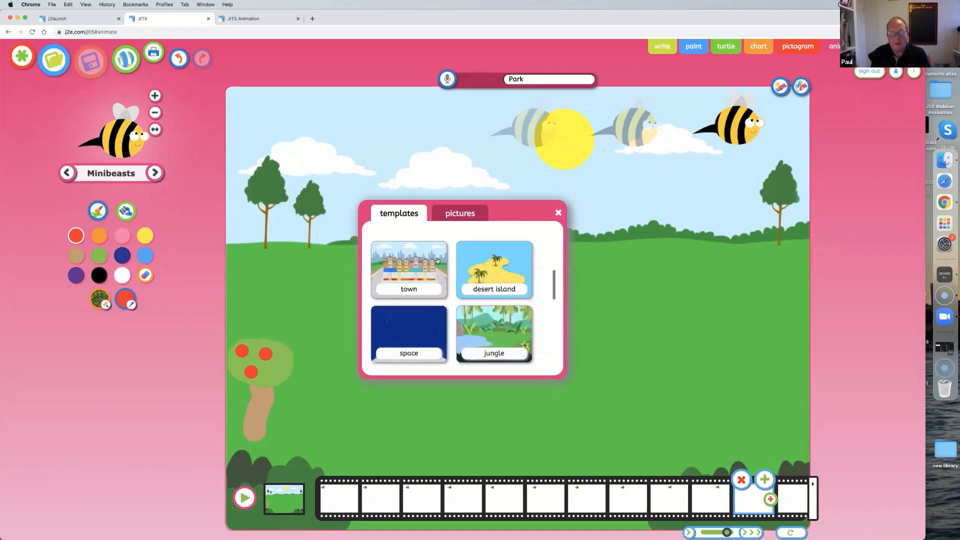
- Look through the own picture collection for images usable as an animation background
{"action": "left_click", "coordinate": [453, 215]}
{"action": "scroll", "coordinate": [413, 281], "scroll_direction": "down", "scroll_amount": 10}
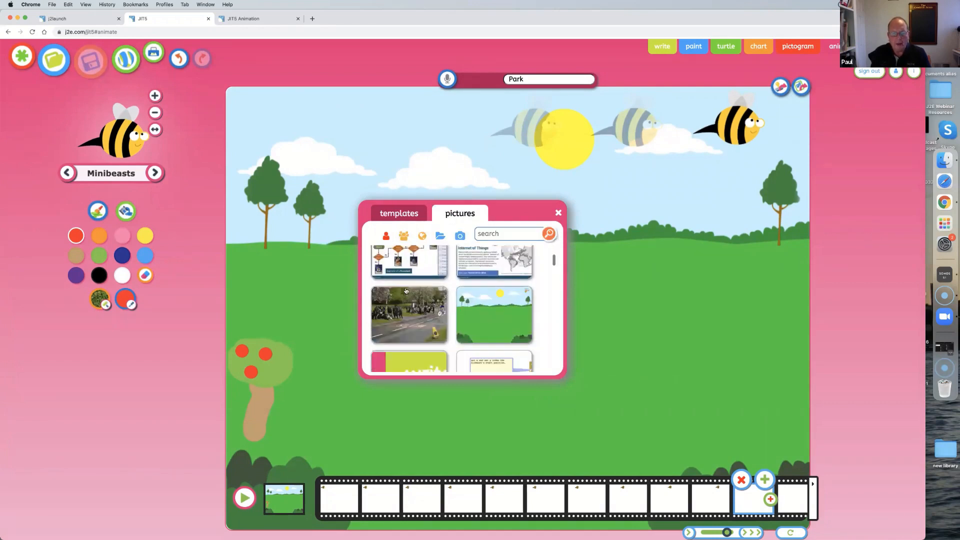
{"action": "scroll", "coordinate": [406, 293], "scroll_direction": "down", "scroll_amount": 10}
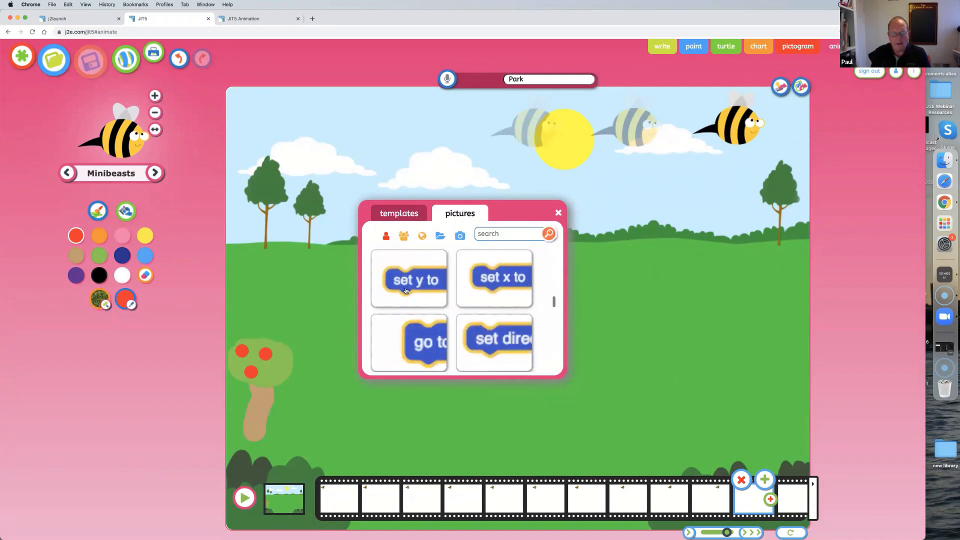
{"action": "scroll", "coordinate": [406, 299], "scroll_direction": "down", "scroll_amount": 10}
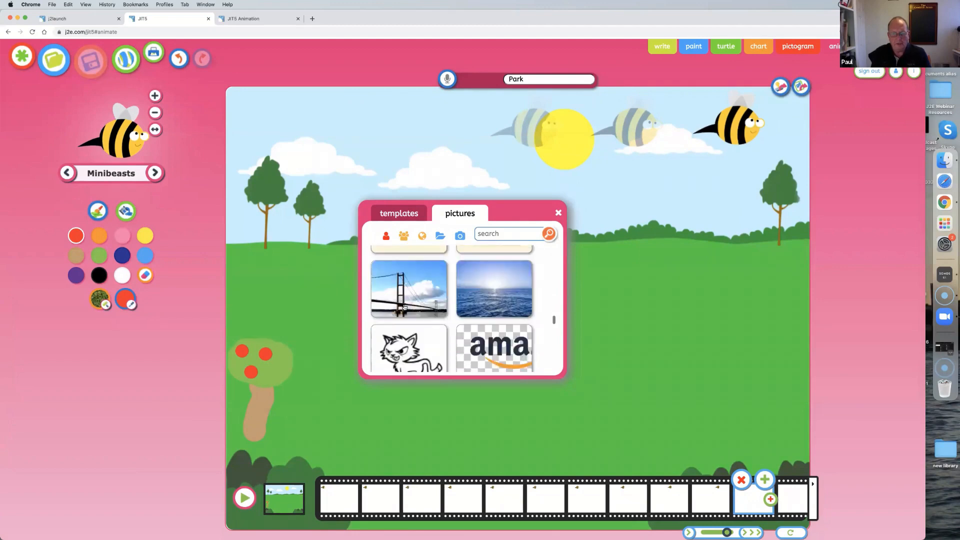
{"action": "scroll", "coordinate": [405, 304], "scroll_direction": "up", "scroll_amount": 20}
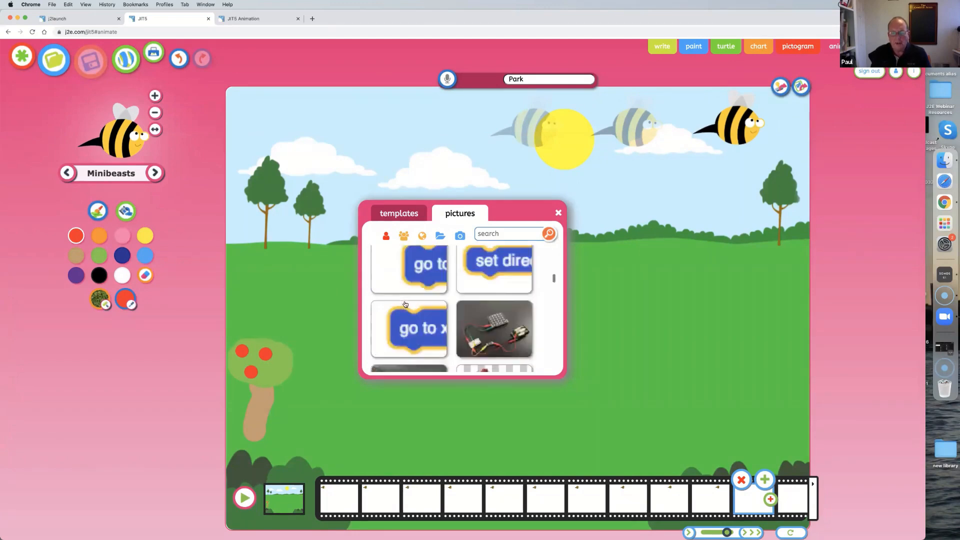
- Search the web pictures for "forest" and start a new animation with the photo of a sunlit woodland path as background
{"action": "left_click", "coordinate": [422, 236]}
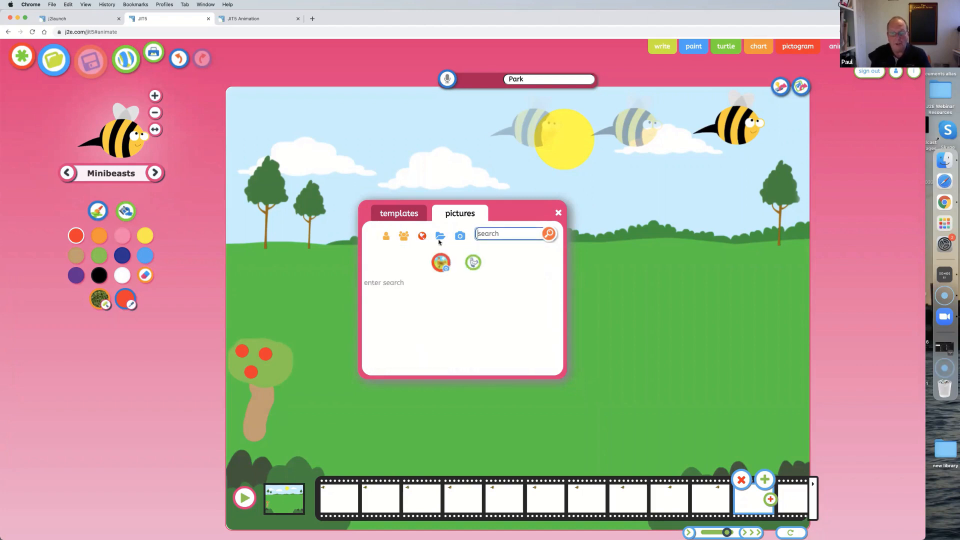
{"action": "left_click", "coordinate": [483, 232]}
{"action": "type", "text": "f"}
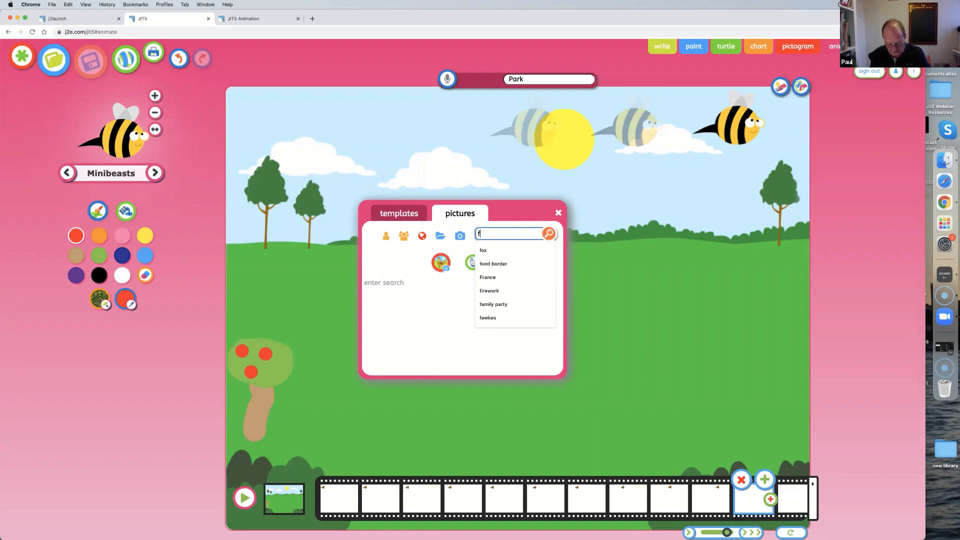
{"action": "type", "text": "orest"}
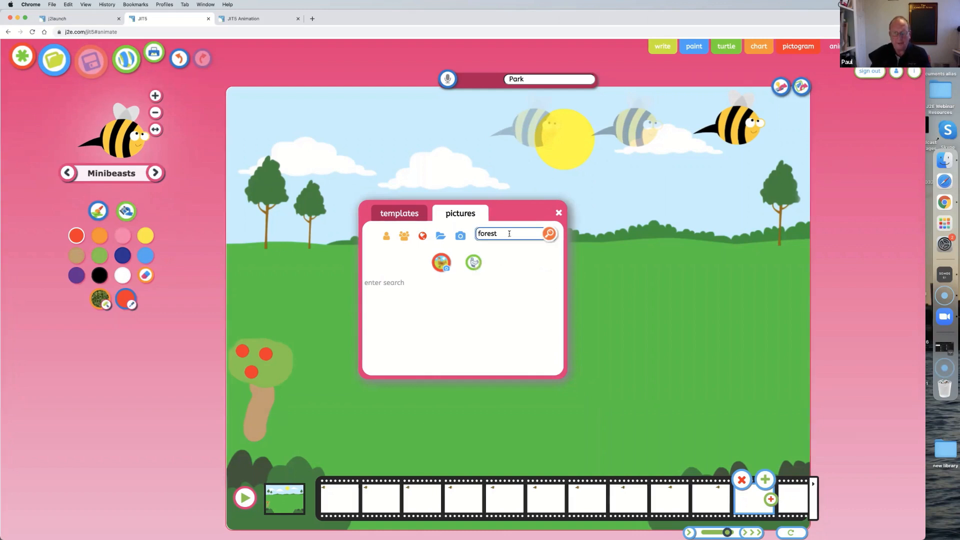
{"action": "key", "text": "Return"}
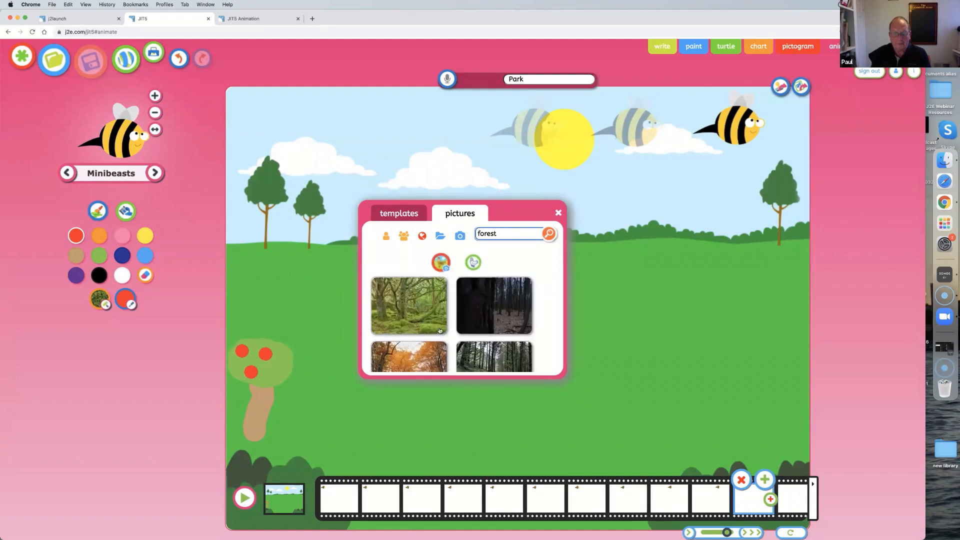
{"action": "scroll", "coordinate": [438, 332], "scroll_direction": "down", "scroll_amount": 5}
{"action": "scroll", "coordinate": [438, 333], "scroll_direction": "down", "scroll_amount": 5}
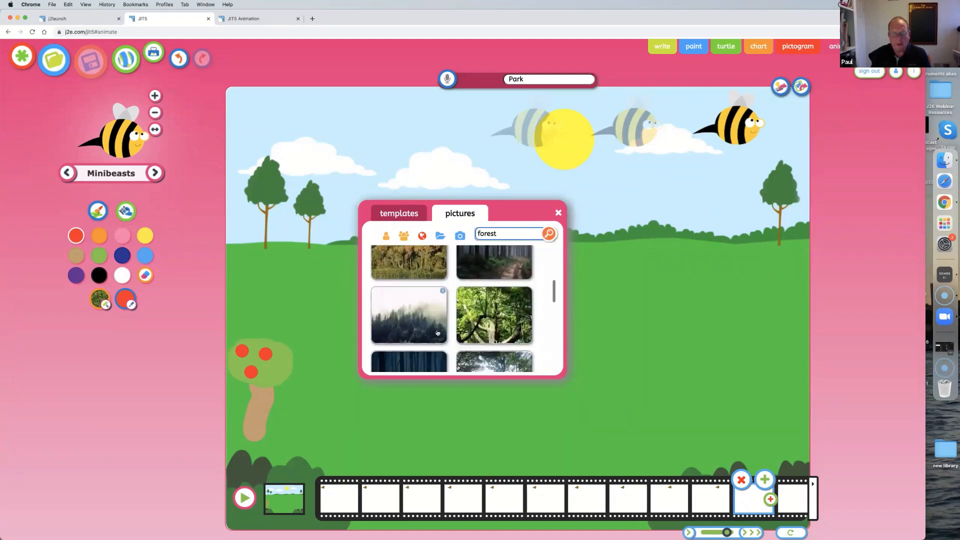
{"action": "scroll", "coordinate": [429, 335], "scroll_direction": "down", "scroll_amount": 1}
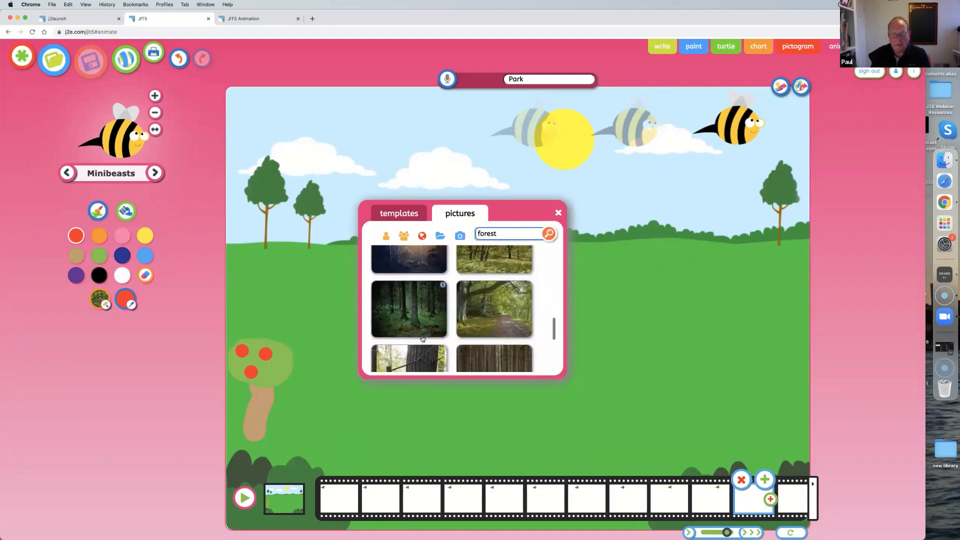
{"action": "left_click", "coordinate": [489, 308]}
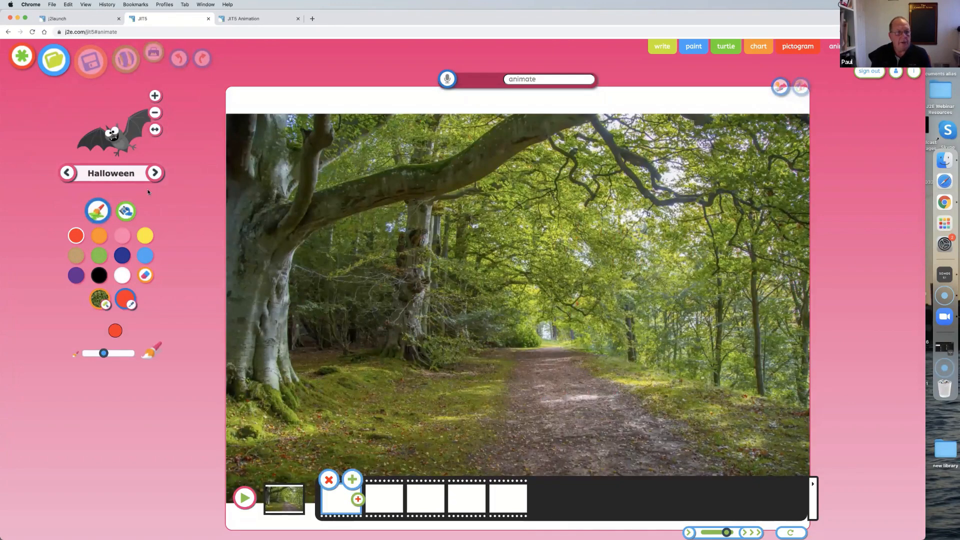
- Search the web for a "deer" stamp, choose the brown cartoon male deer and flip it to face left
{"action": "left_click", "coordinate": [108, 173]}
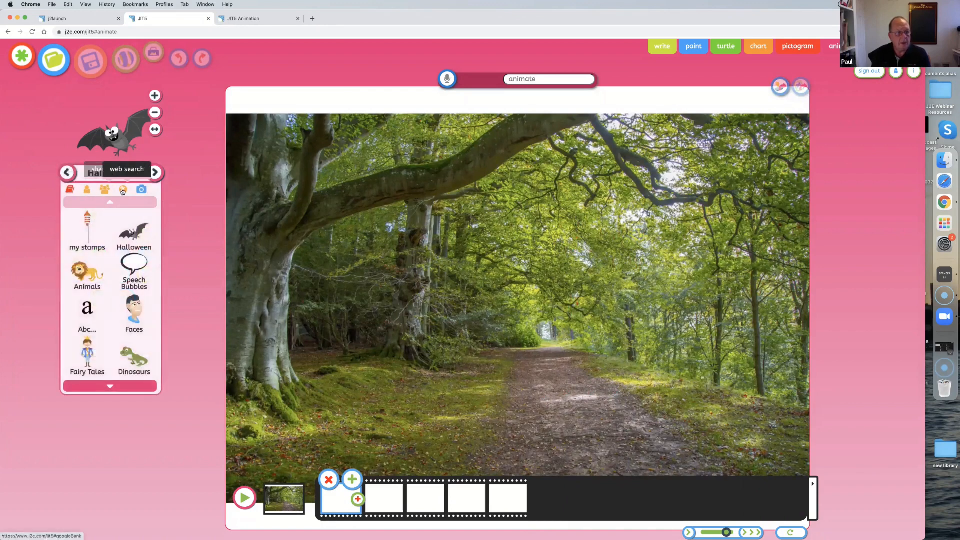
{"action": "left_click", "coordinate": [123, 191]}
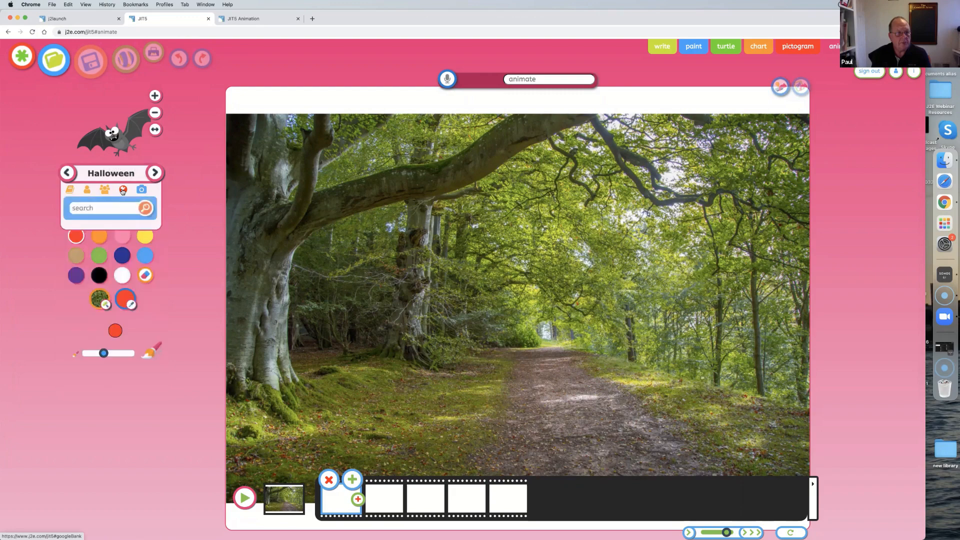
{"action": "left_click", "coordinate": [101, 209]}
{"action": "type", "text": "deer"}
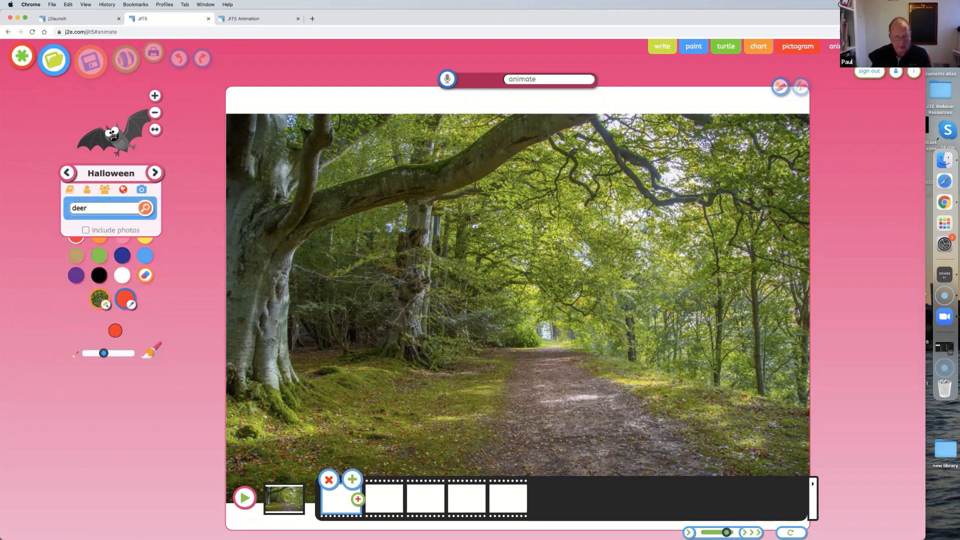
{"action": "key", "text": "Return"}
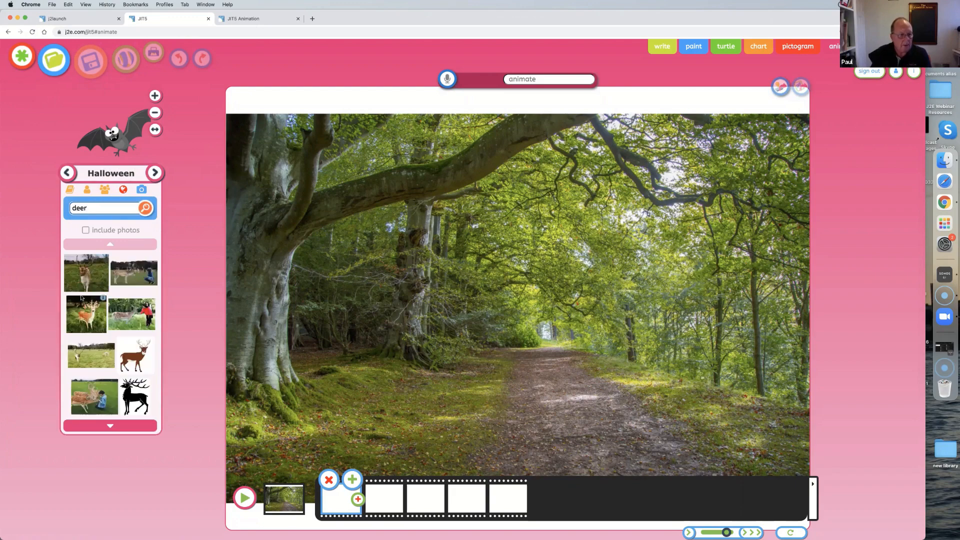
{"action": "left_click", "coordinate": [130, 359]}
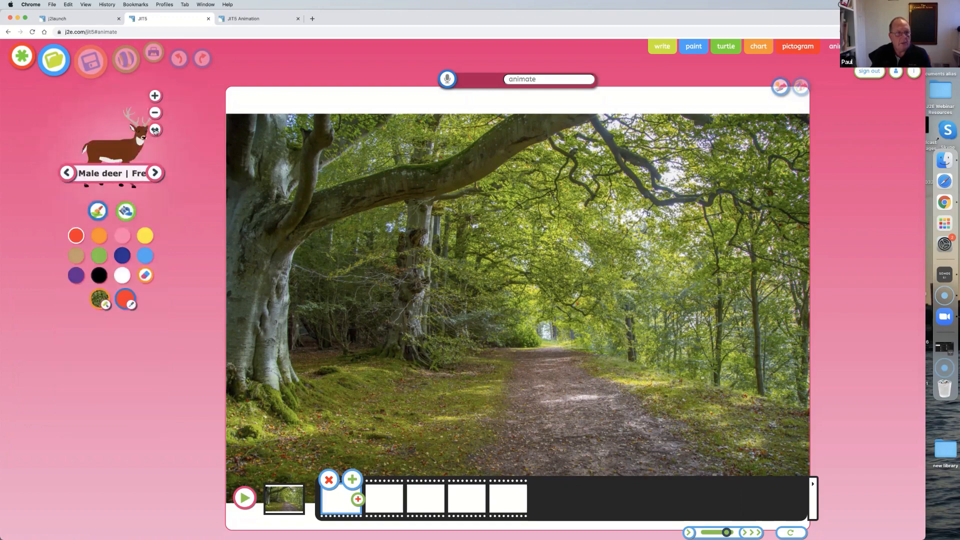
{"action": "left_click", "coordinate": [155, 131]}
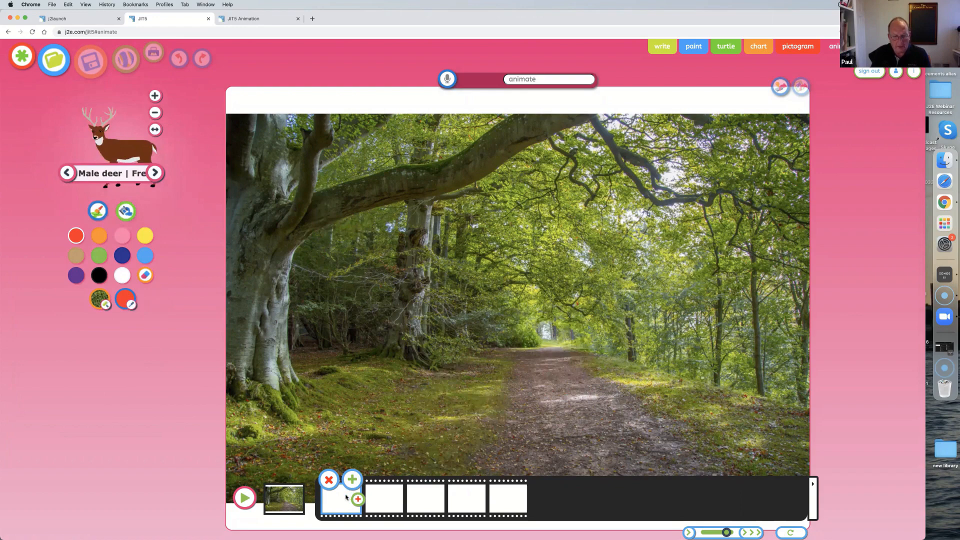
- Place the deer beside the woodland path in the first three frames, slightly further left each time, and play the animation
{"action": "left_click", "coordinate": [640, 352]}
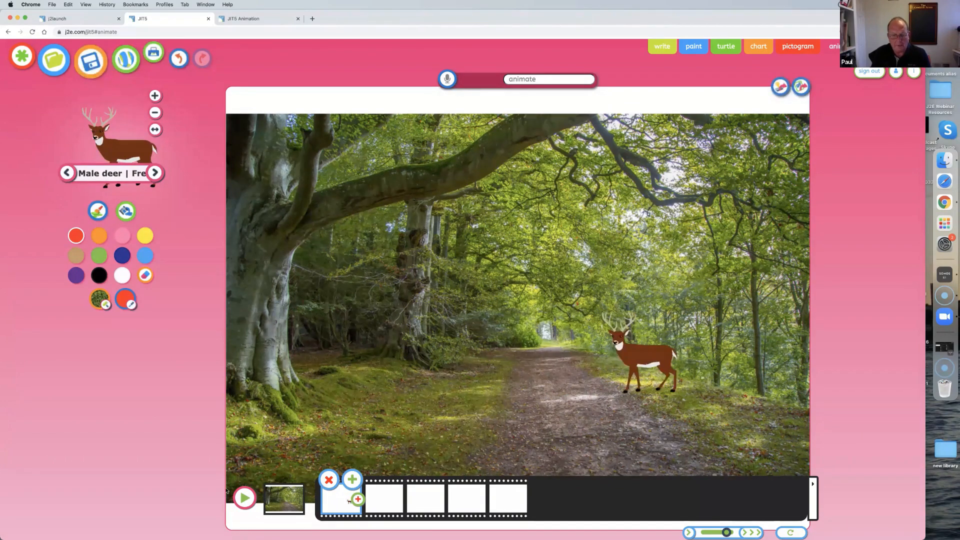
{"action": "left_click", "coordinate": [376, 495]}
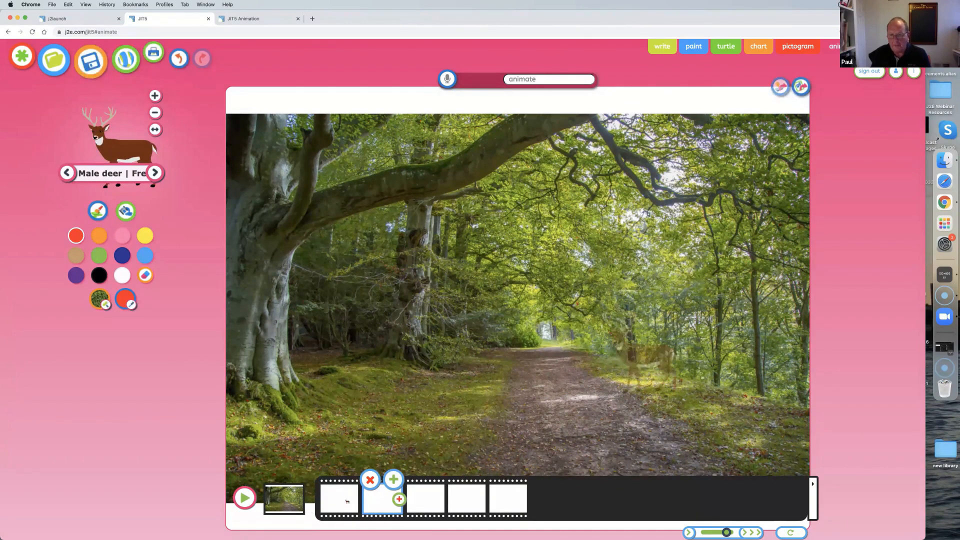
{"action": "left_click", "coordinate": [625, 353]}
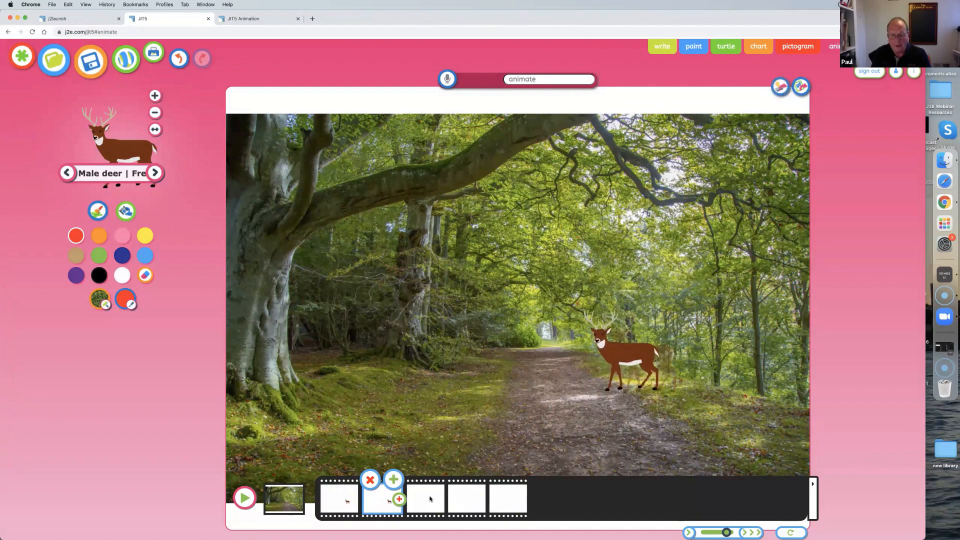
{"action": "left_click", "coordinate": [430, 498]}
{"action": "left_click", "coordinate": [607, 352]}
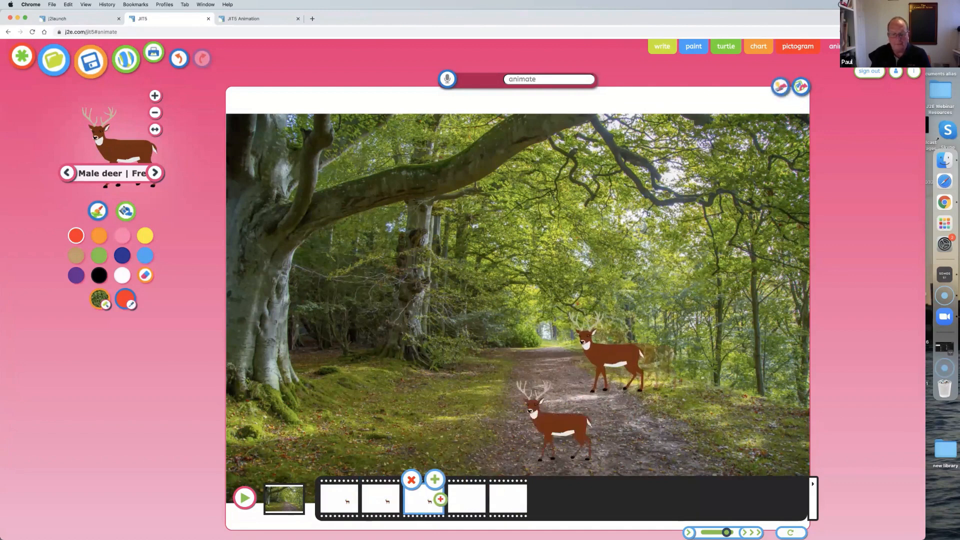
{"action": "left_click", "coordinate": [240, 499]}
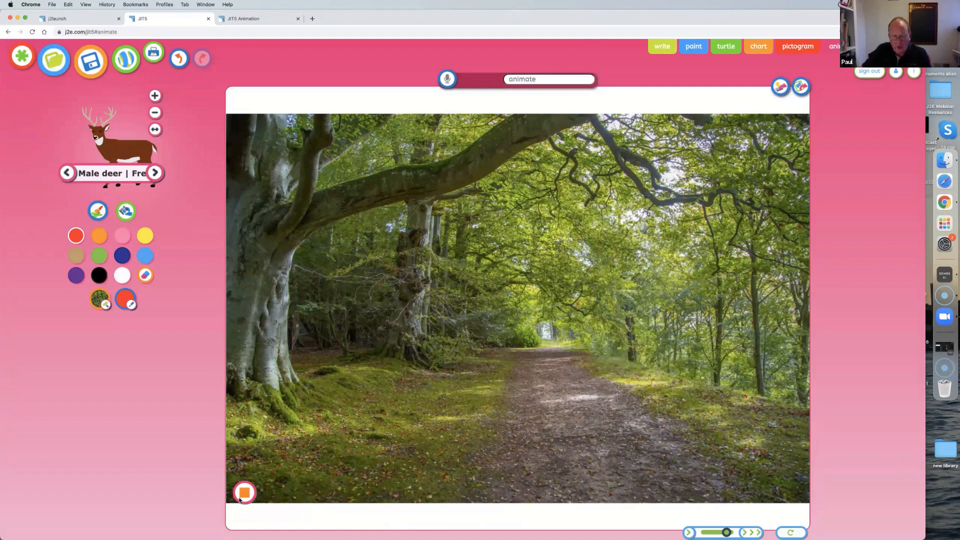
- Open the saved TdY cyclist animation from the own files, discarding the unsaved forest changes, and stop its playback
{"action": "left_click", "coordinate": [57, 62]}
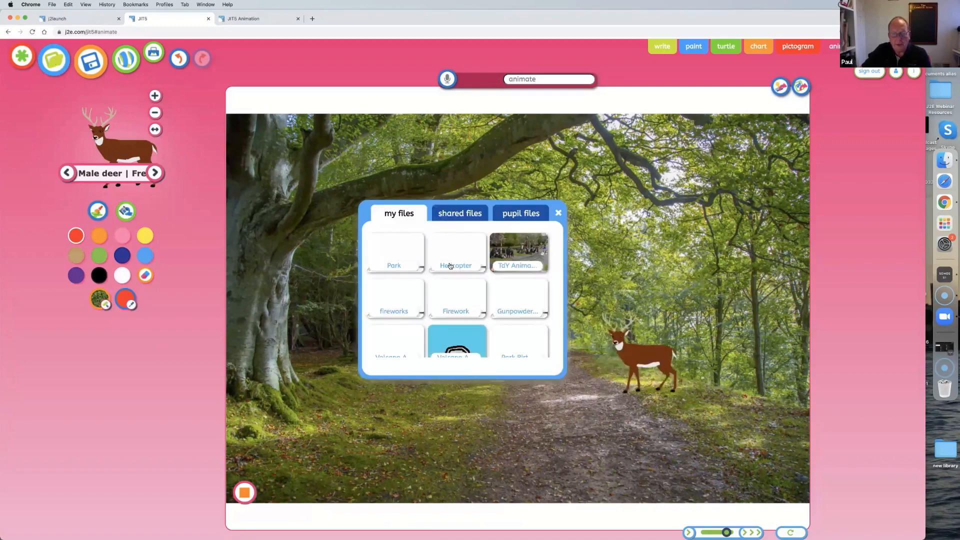
{"action": "left_click", "coordinate": [507, 254]}
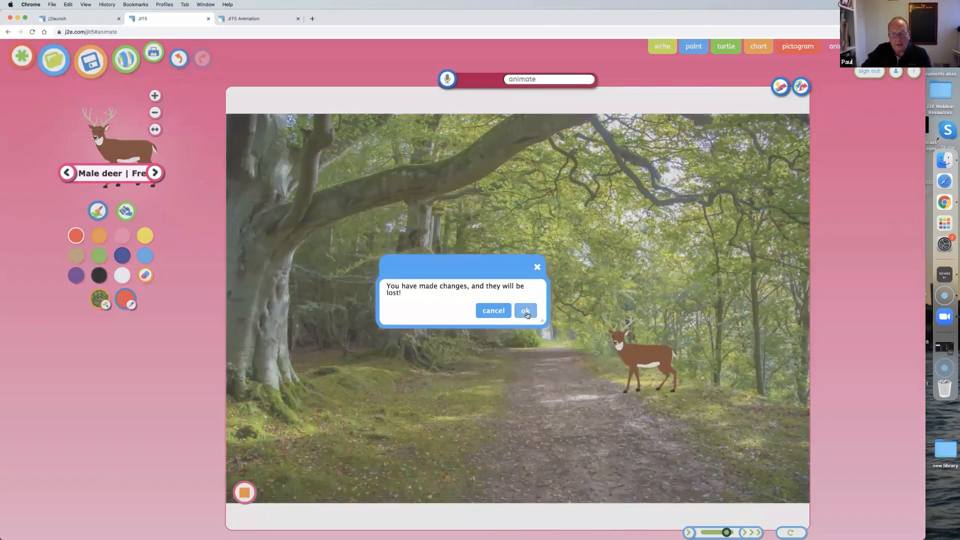
{"action": "left_click", "coordinate": [526, 312]}
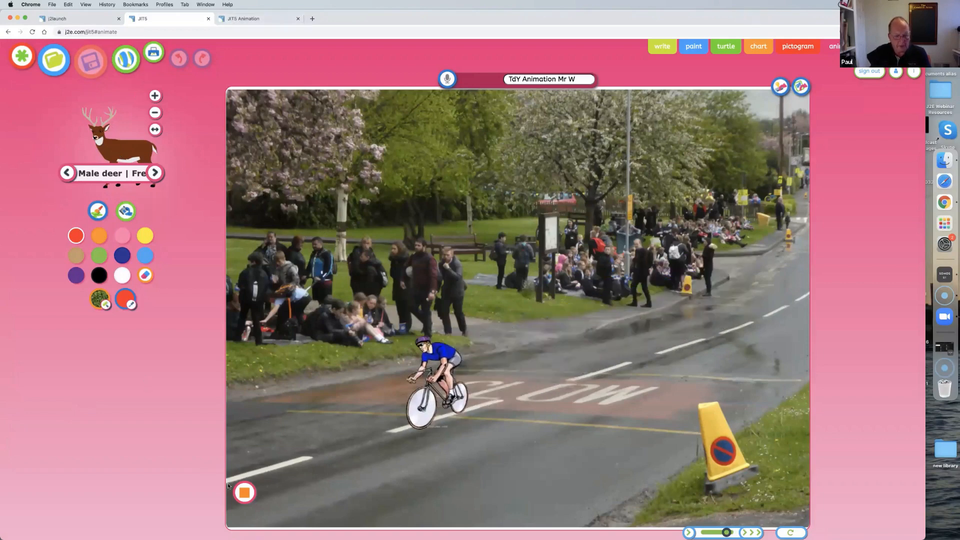
{"action": "left_click", "coordinate": [244, 492]}
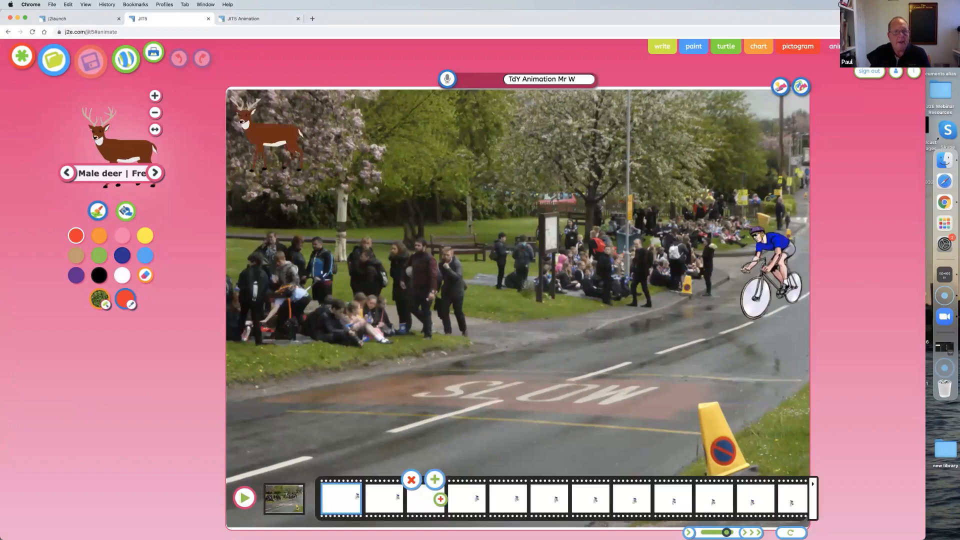
- Switch to the JIT5 Animation presentation, go to its Examples page, open the Park Birthday Party example and stop its playback
{"action": "left_click", "coordinate": [265, 20]}
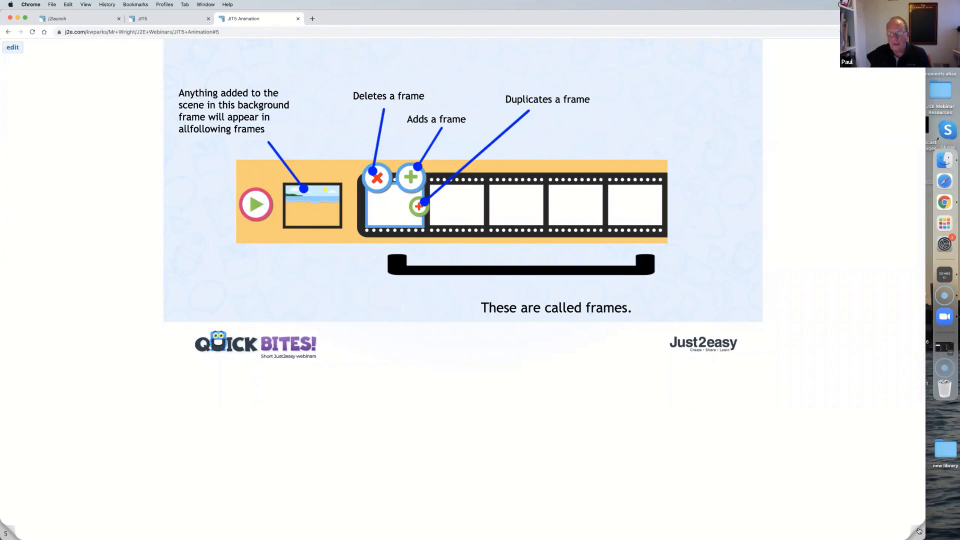
{"action": "key", "text": "Right"}
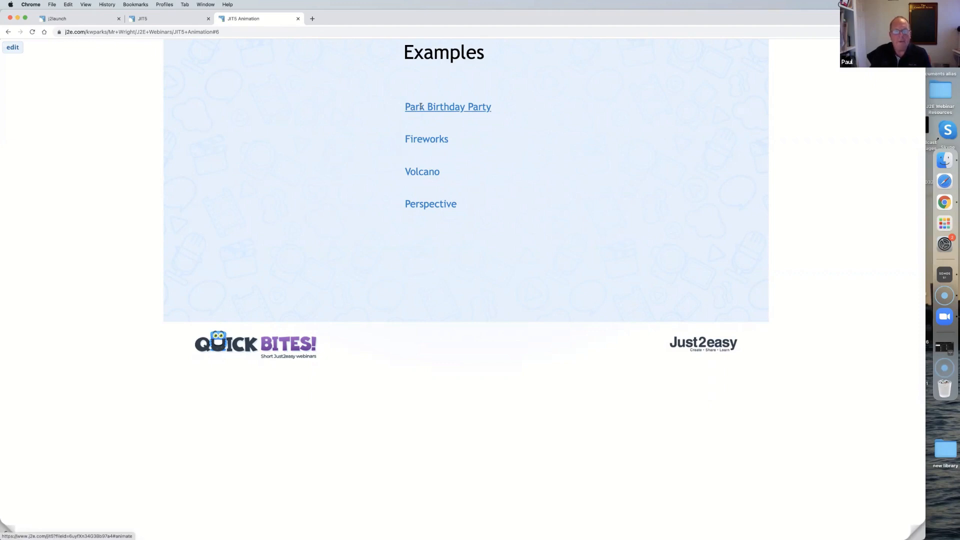
{"action": "left_click", "coordinate": [421, 106]}
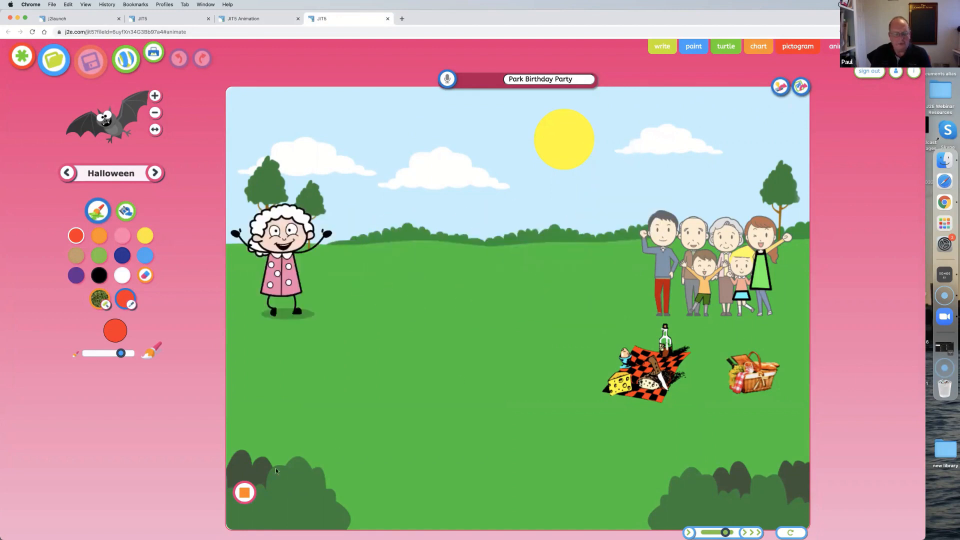
{"action": "left_click", "coordinate": [248, 492]}
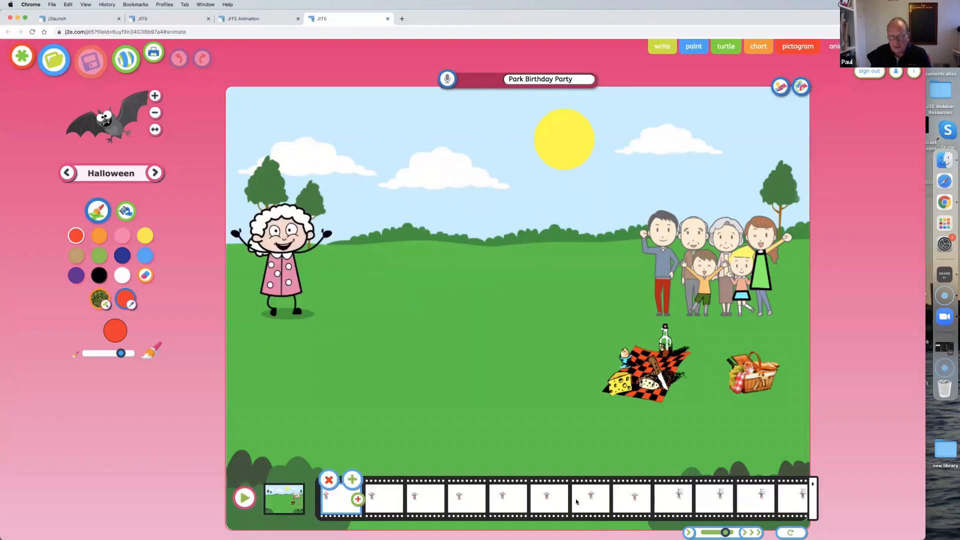
- Examine the Park Birthday Party frames one by one from the sixth frame onward, and play the animation
{"action": "left_click", "coordinate": [555, 495]}
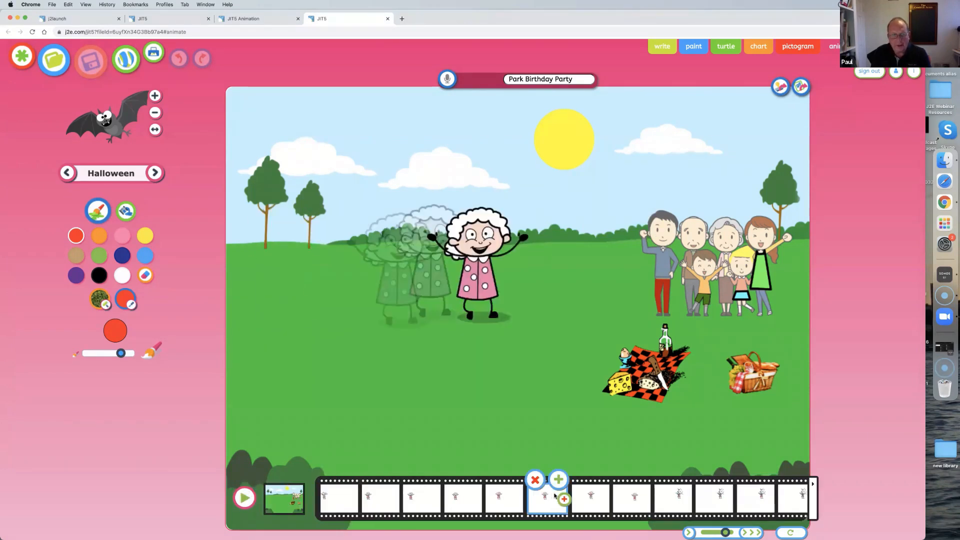
{"action": "left_click", "coordinate": [581, 496]}
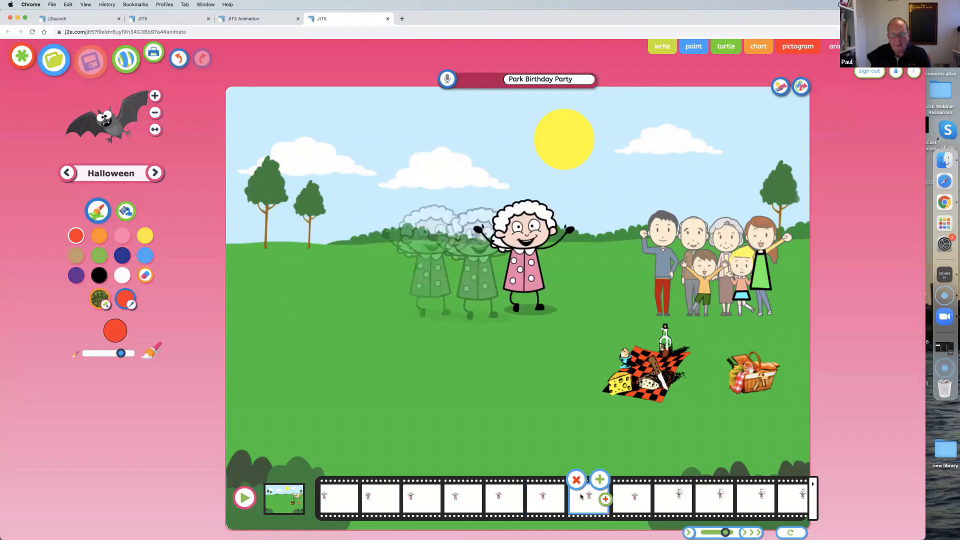
{"action": "left_click", "coordinate": [620, 496]}
{"action": "left_click", "coordinate": [659, 495]}
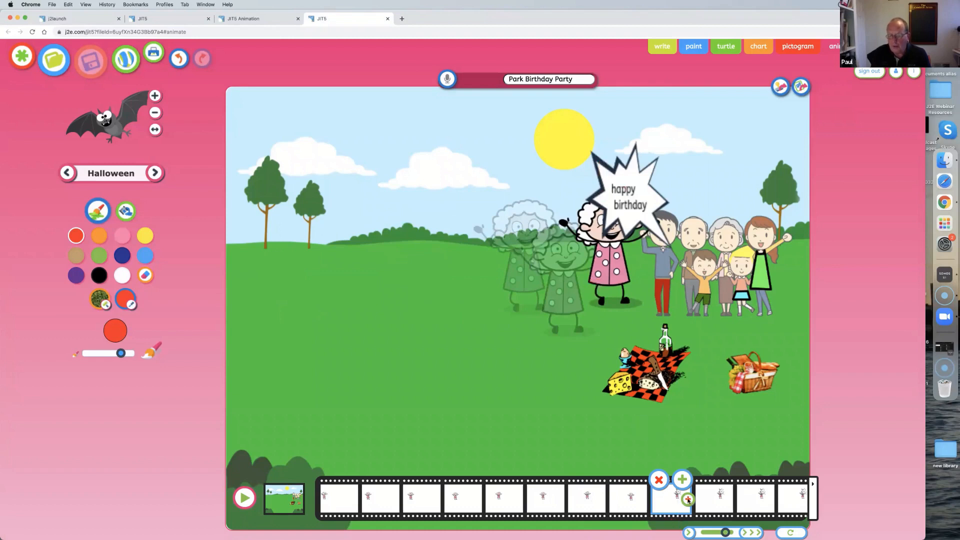
{"action": "left_click", "coordinate": [720, 498]}
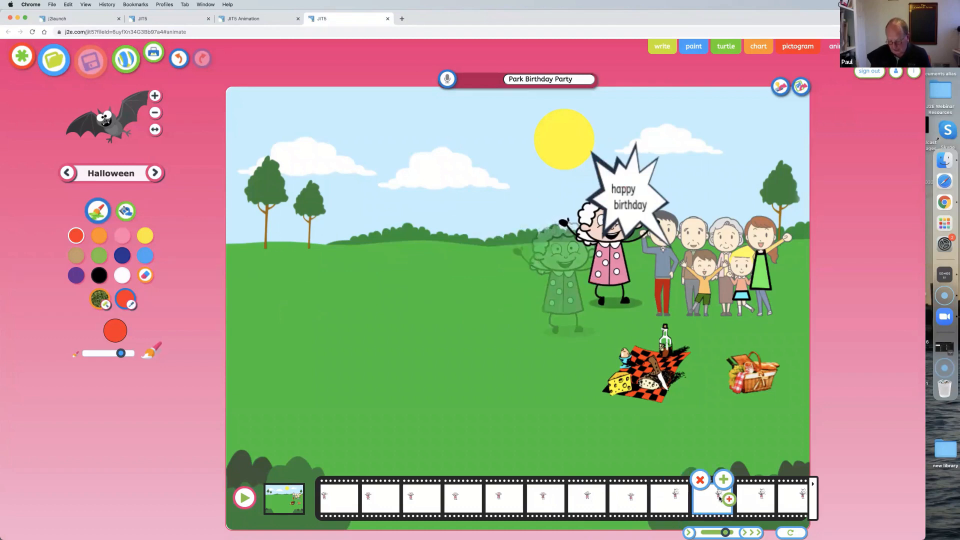
{"action": "left_click", "coordinate": [747, 497]}
{"action": "left_click", "coordinate": [766, 495]}
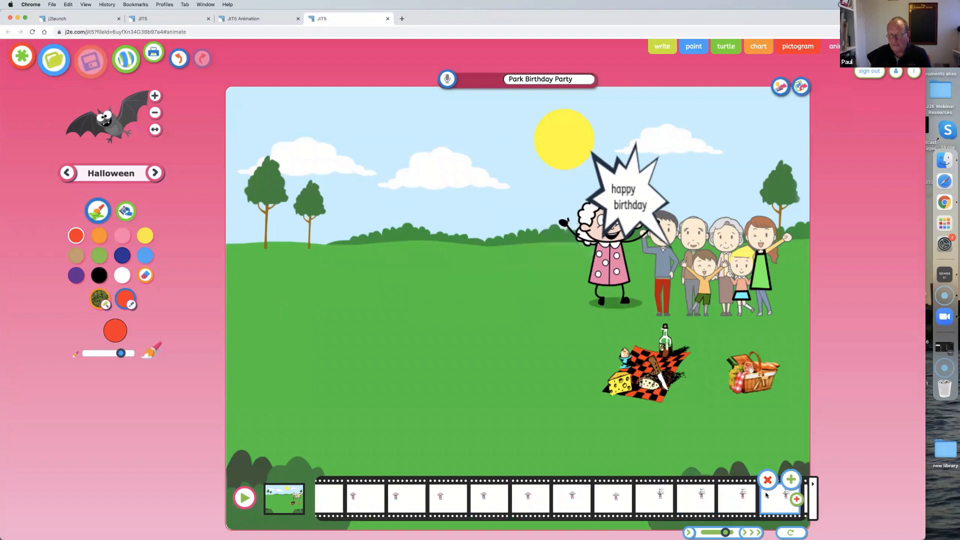
{"action": "left_click", "coordinate": [771, 495]}
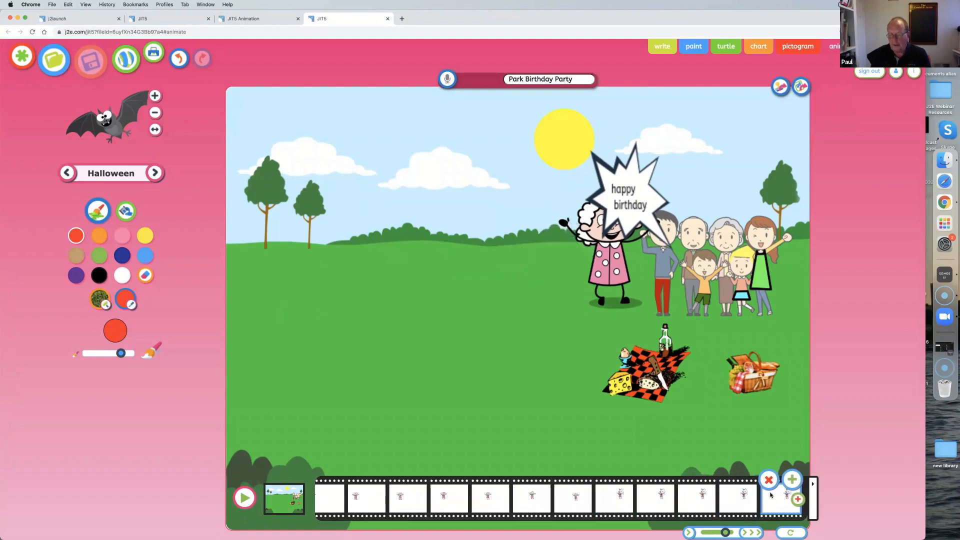
{"action": "left_click", "coordinate": [243, 498]}
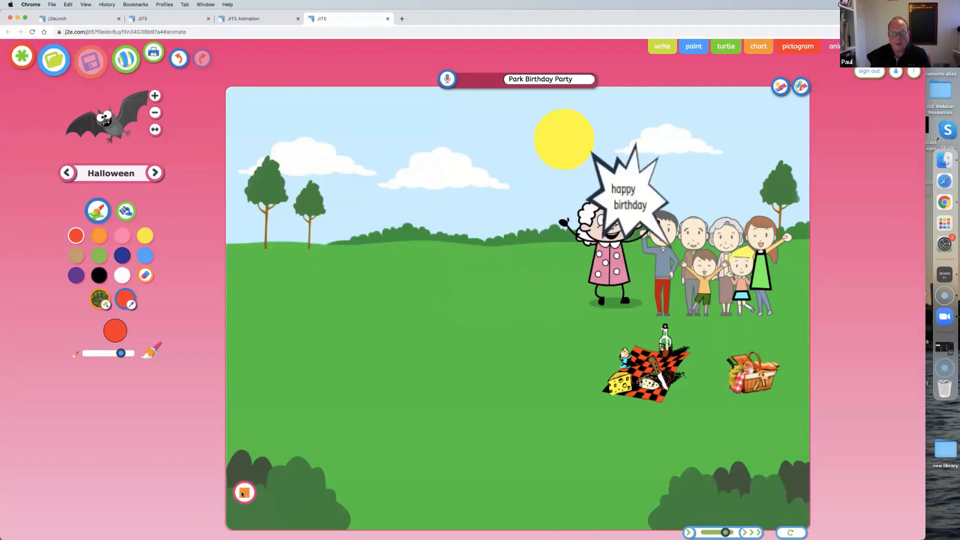
- Close the Park Birthday Party example and open the Fireworks example from the Examples page
{"action": "left_click", "coordinate": [386, 19]}
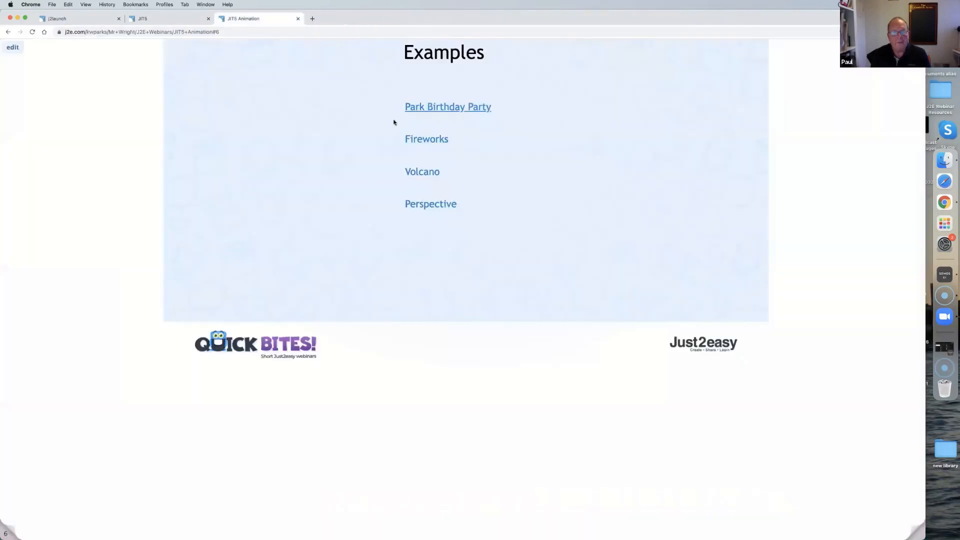
{"action": "left_click", "coordinate": [416, 141]}
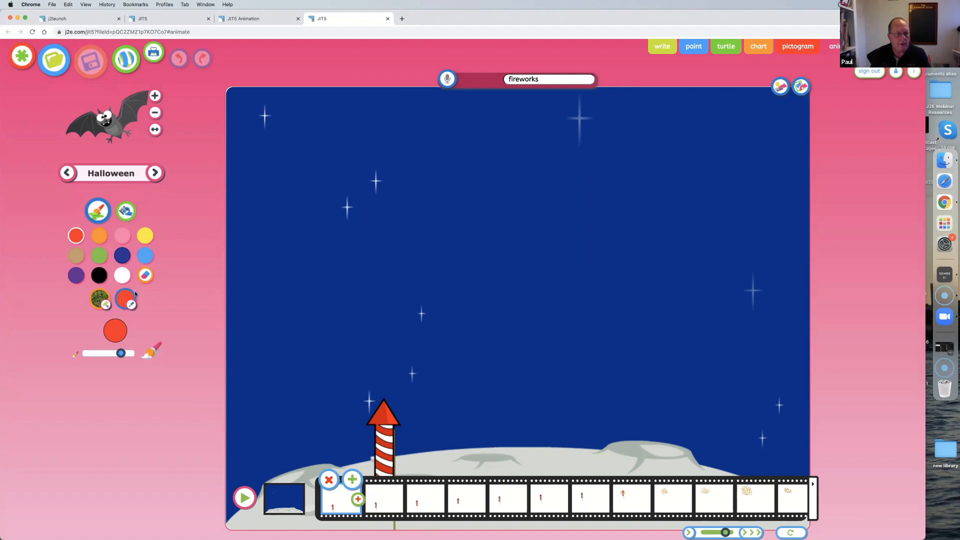
- Play the Fireworks animation and change its repeat mode to back-and-forth
{"action": "left_click", "coordinate": [244, 497]}
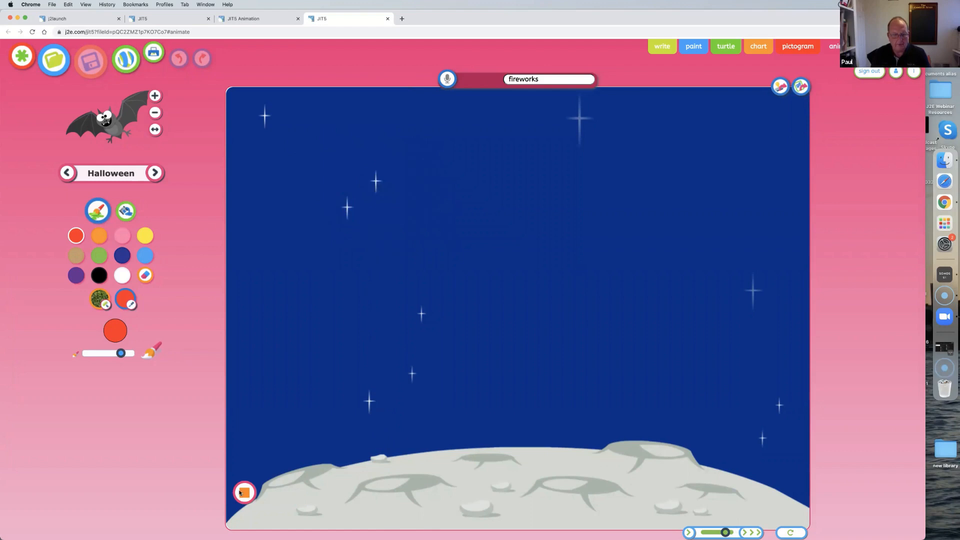
{"action": "left_click", "coordinate": [789, 533]}
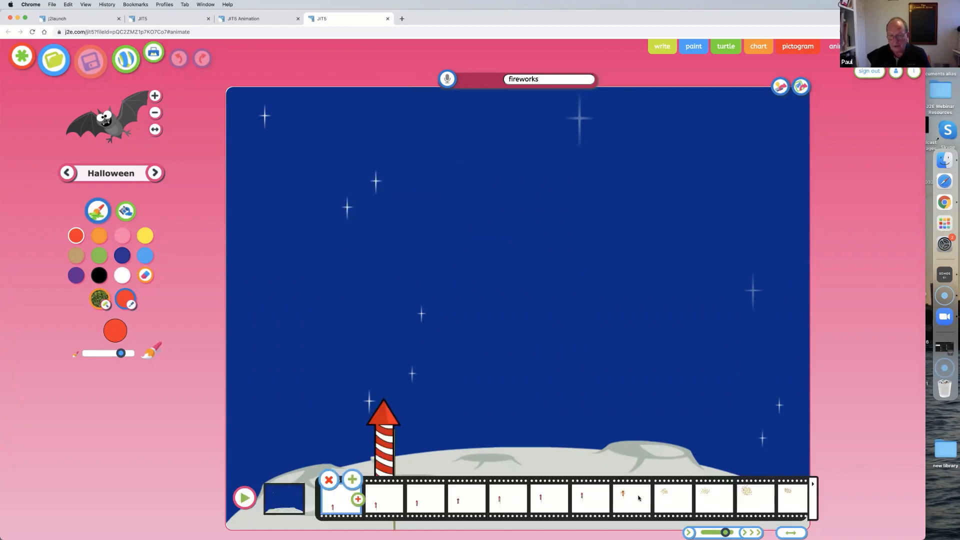
- Examine the Fireworks frames one by one from the ninth frame onward
{"action": "left_click", "coordinate": [669, 498]}
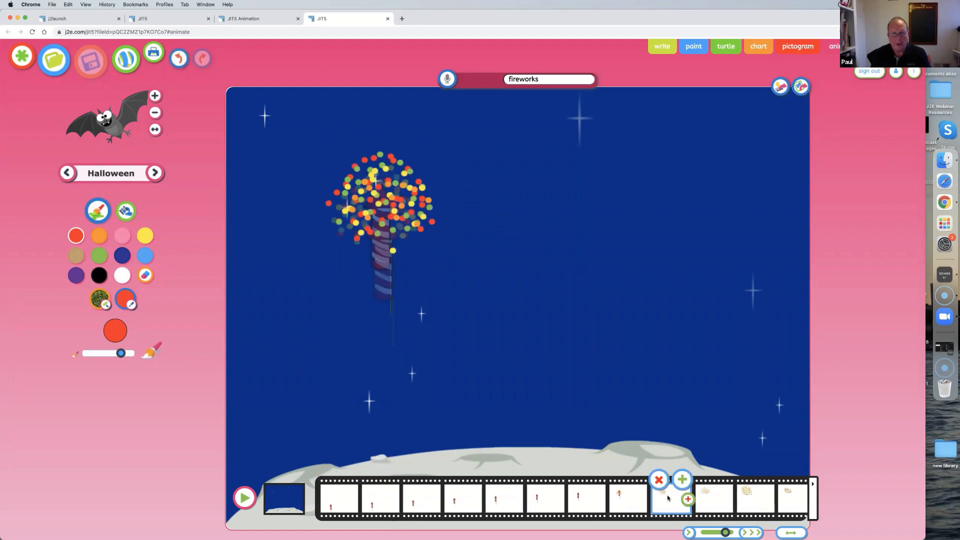
{"action": "left_click", "coordinate": [706, 498]}
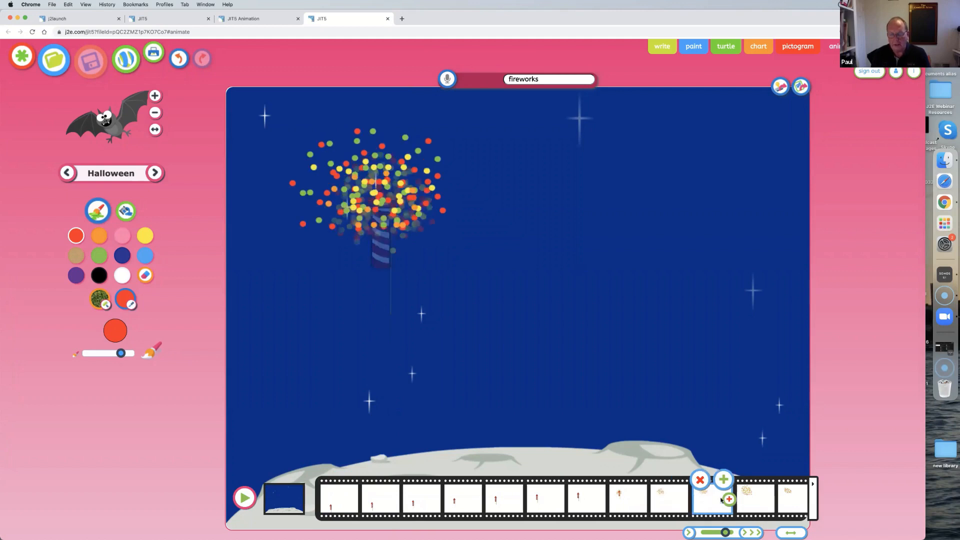
{"action": "left_click", "coordinate": [753, 498]}
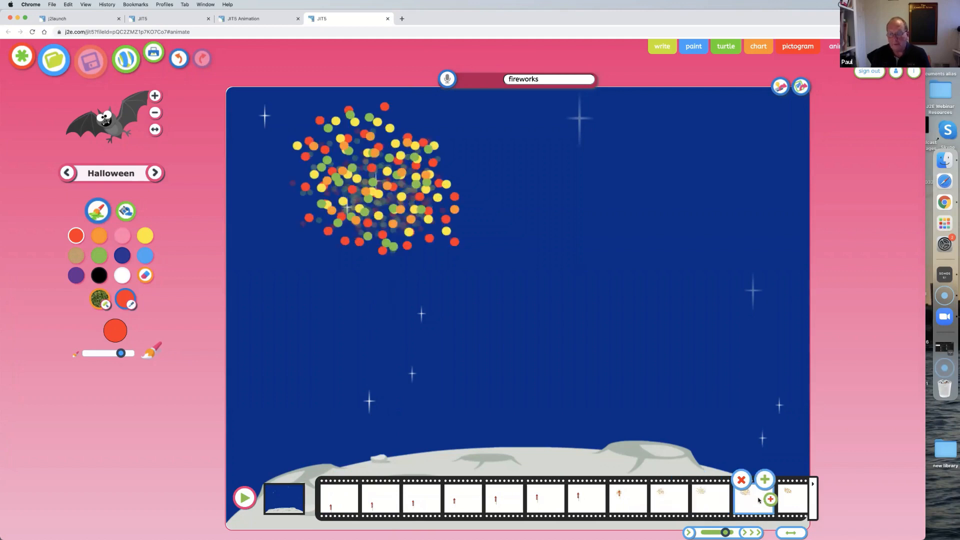
{"action": "left_click", "coordinate": [791, 500]}
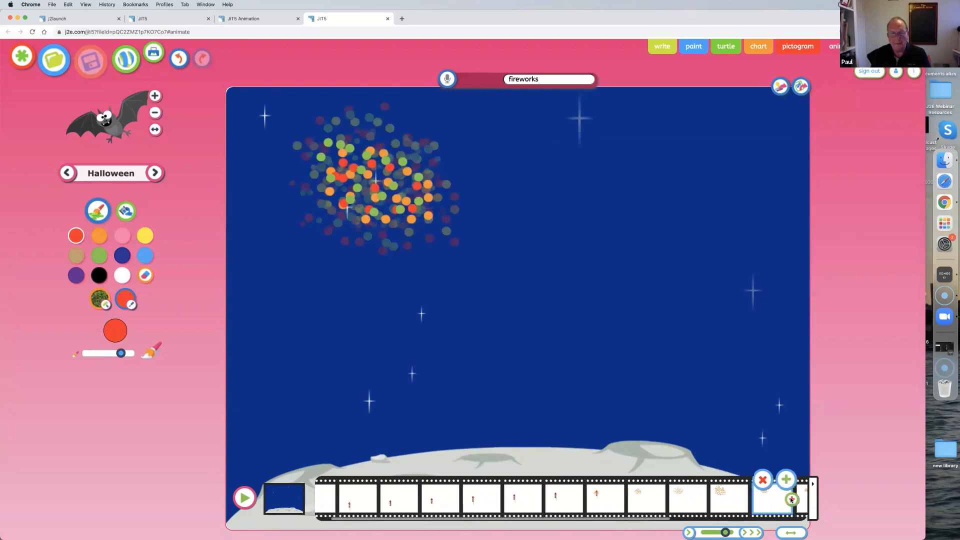
{"action": "left_click", "coordinate": [765, 499]}
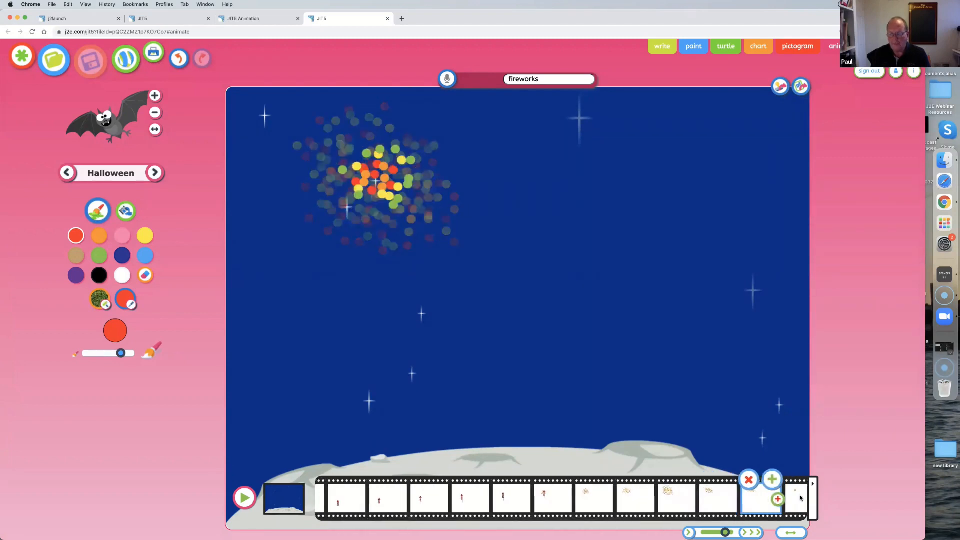
{"action": "left_click", "coordinate": [801, 498]}
{"action": "left_click", "coordinate": [767, 498]}
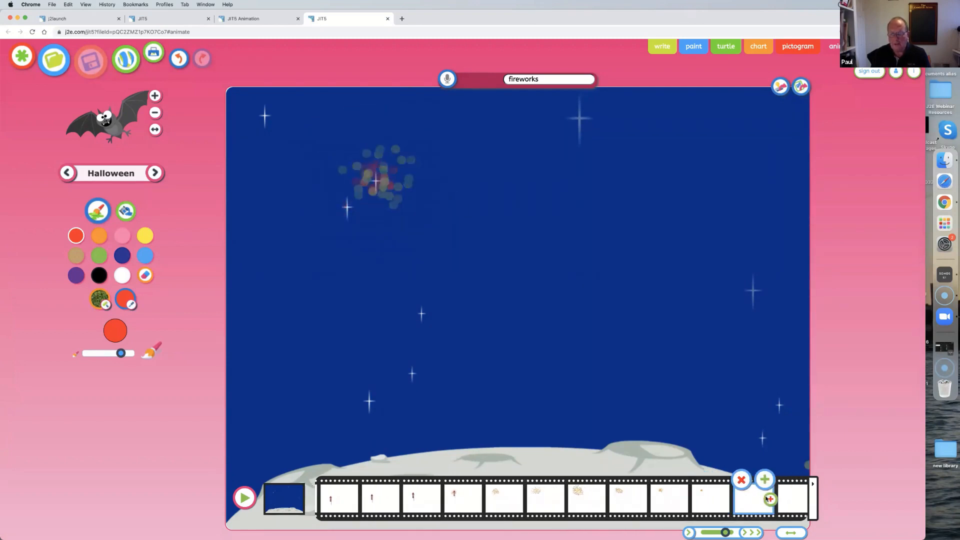
{"action": "left_click", "coordinate": [791, 498]}
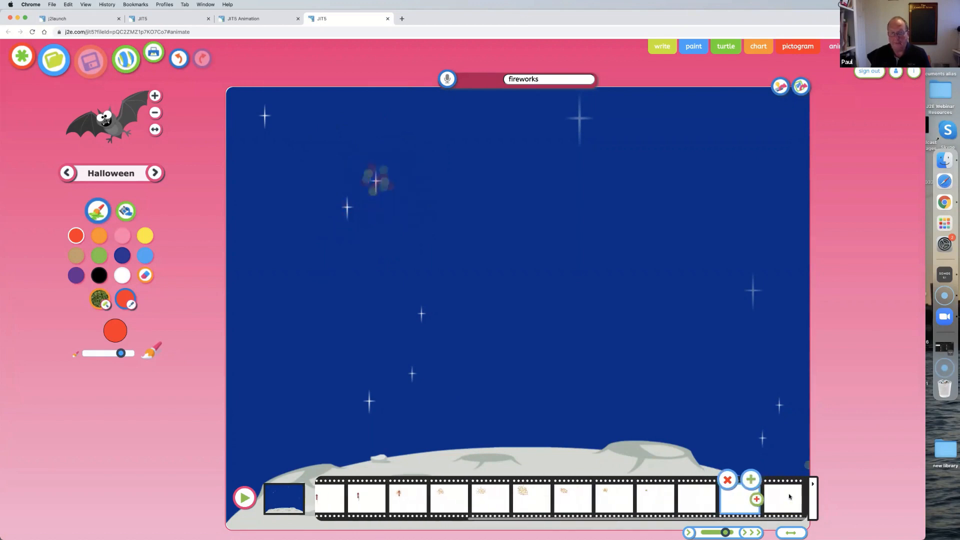
{"action": "left_click", "coordinate": [790, 497]}
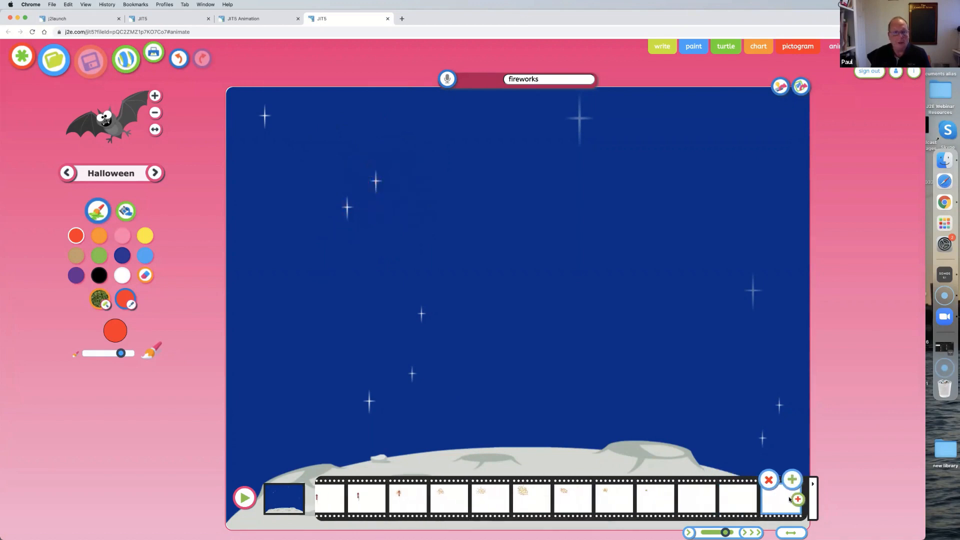
- Close the Fireworks example, open the Volcano example from the Examples page, and play and stop its animation
{"action": "left_click", "coordinate": [387, 19]}
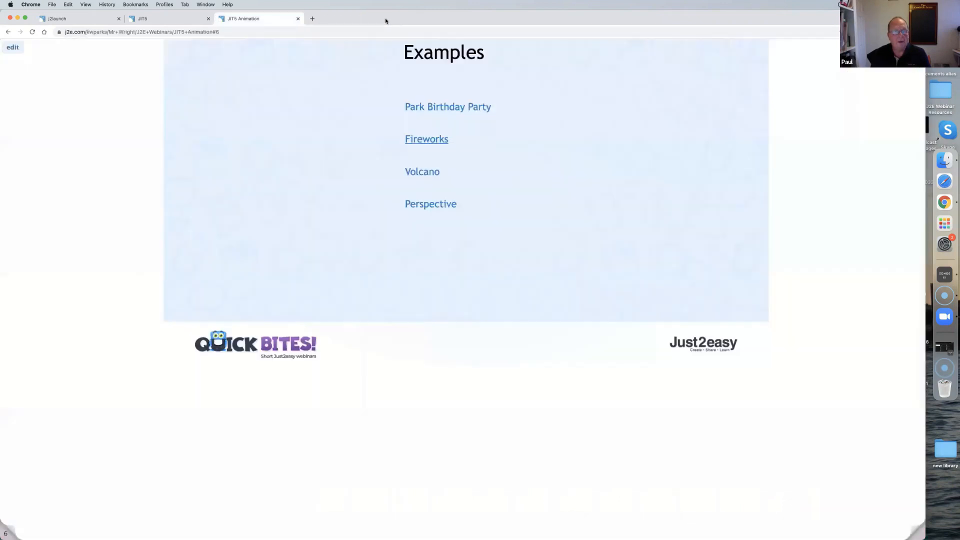
{"action": "left_click", "coordinate": [418, 173]}
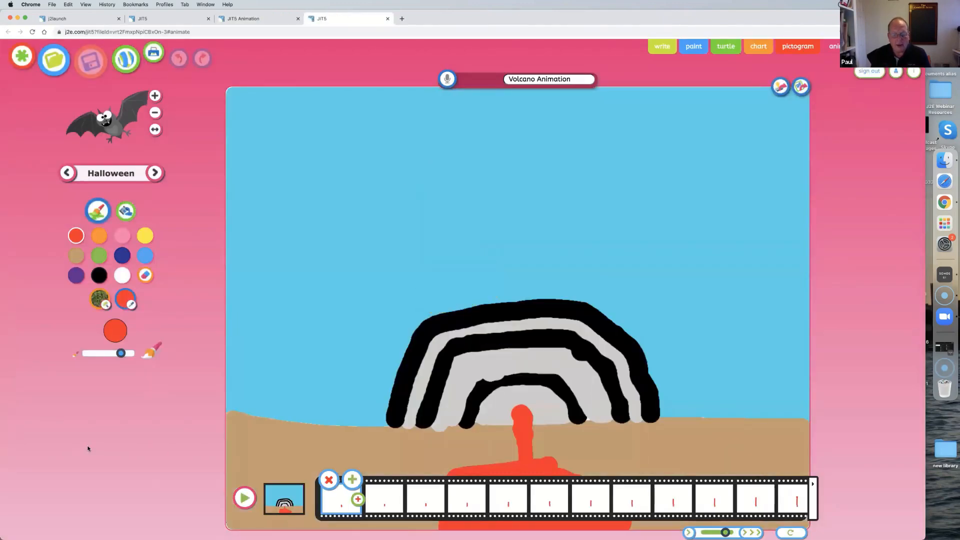
{"action": "left_click", "coordinate": [245, 498]}
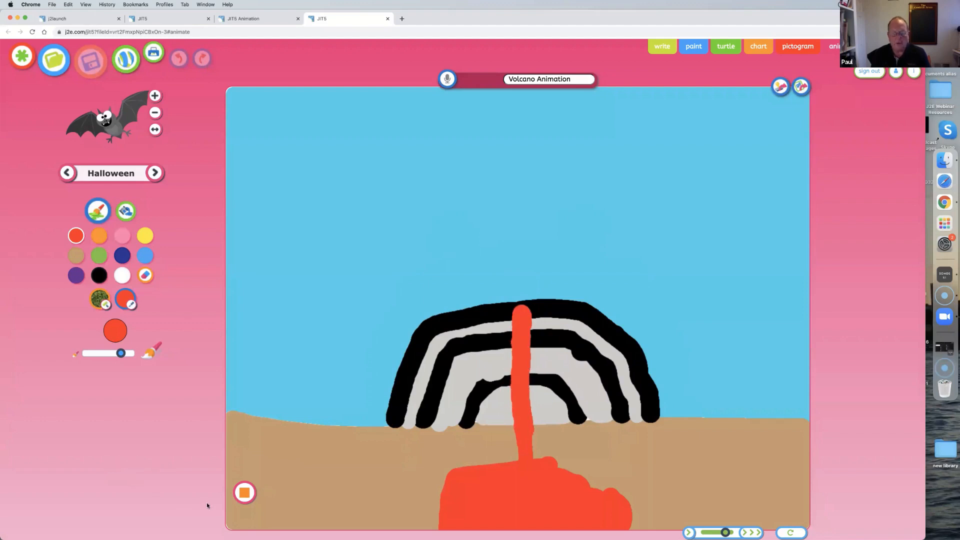
{"action": "left_click", "coordinate": [243, 493]}
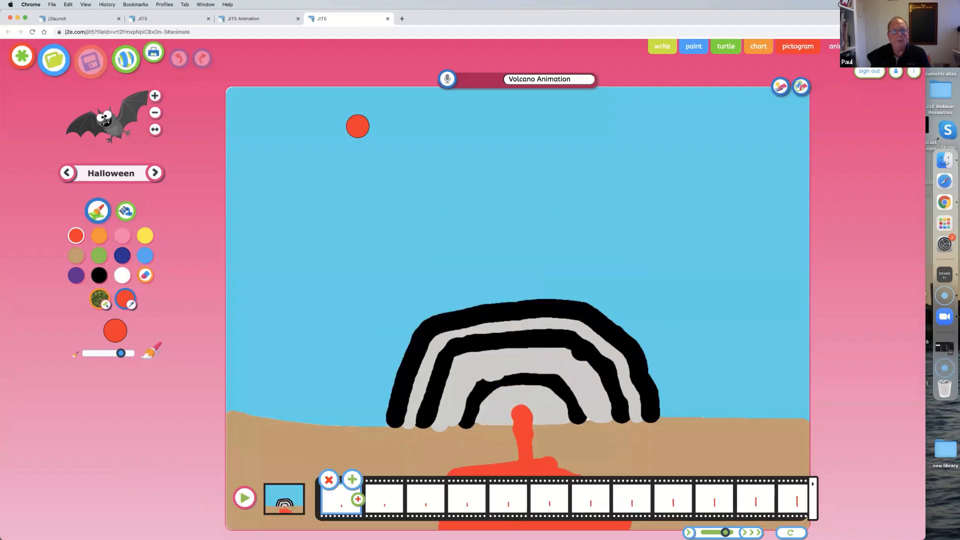
- Close the Volcano example, open the Perspective example from the Examples page, and play and stop its helicopter animation
{"action": "left_click", "coordinate": [388, 19]}
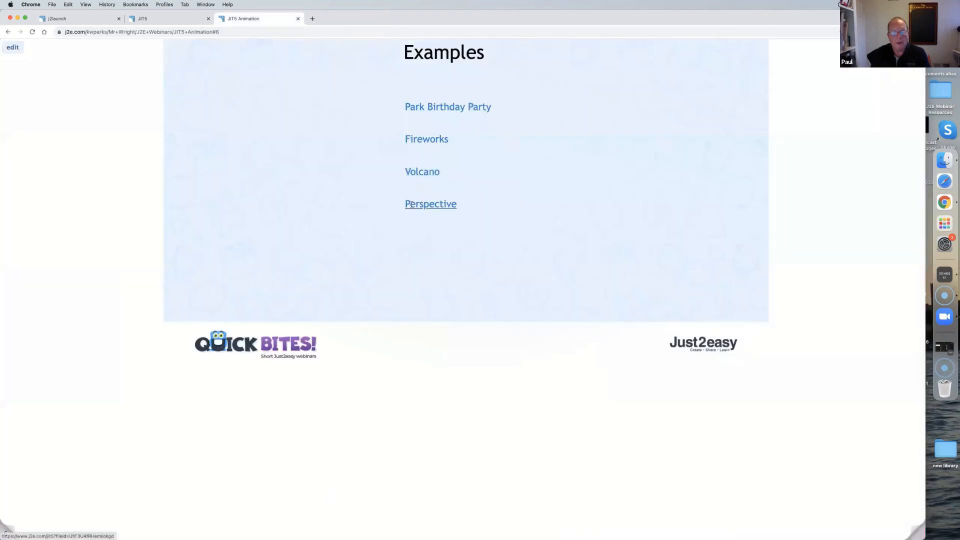
{"action": "left_click", "coordinate": [411, 204]}
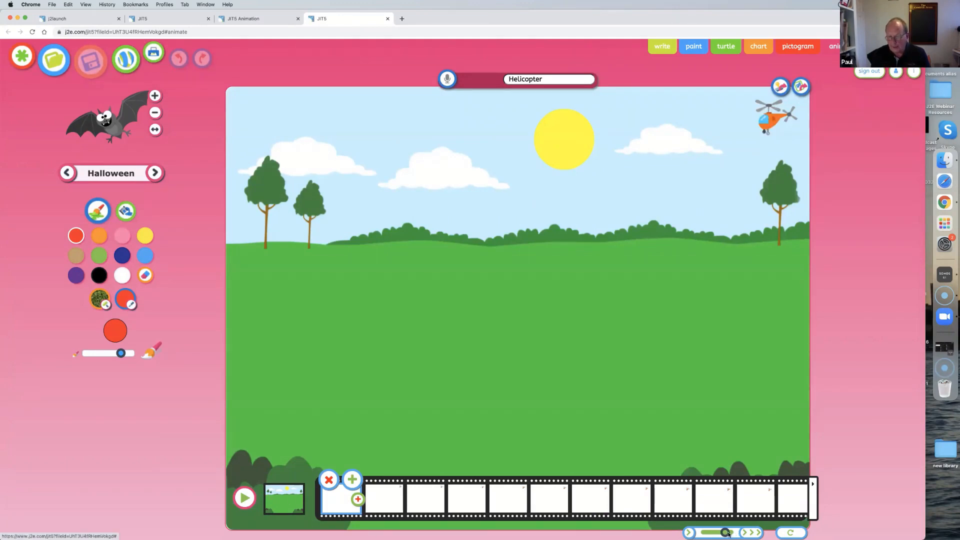
{"action": "left_click", "coordinate": [244, 498]}
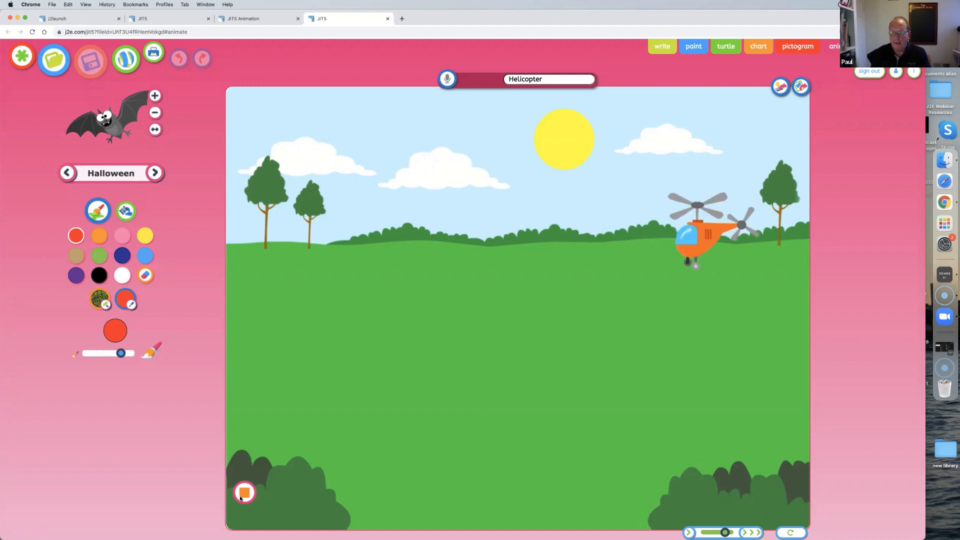
{"action": "left_click", "coordinate": [241, 498]}
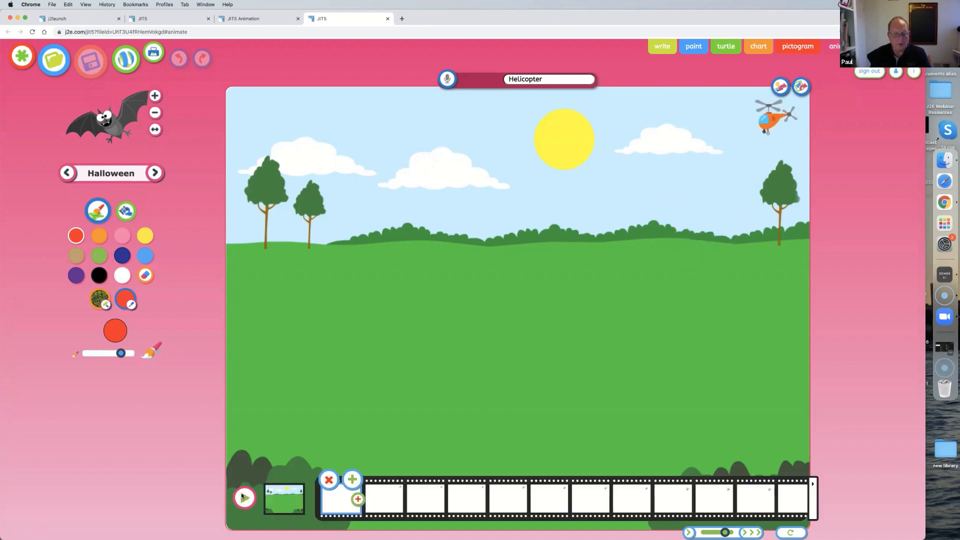
- Shrink the Halloween bat stamp and place it in the first frame between the two clouds above the small tree
{"action": "left_click", "coordinate": [150, 114]}
{"action": "left_click", "coordinate": [336, 505]}
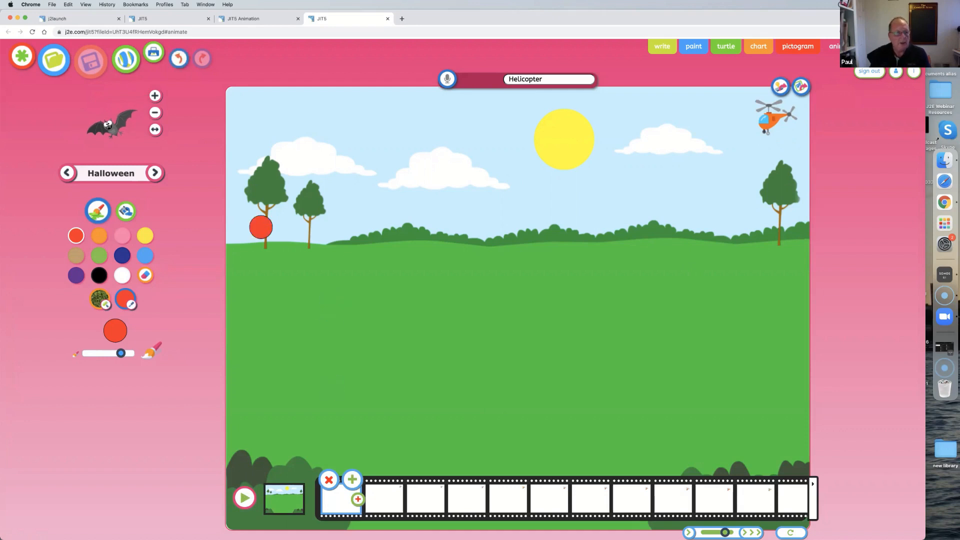
{"action": "left_click", "coordinate": [127, 137]}
{"action": "left_click", "coordinate": [368, 171]}
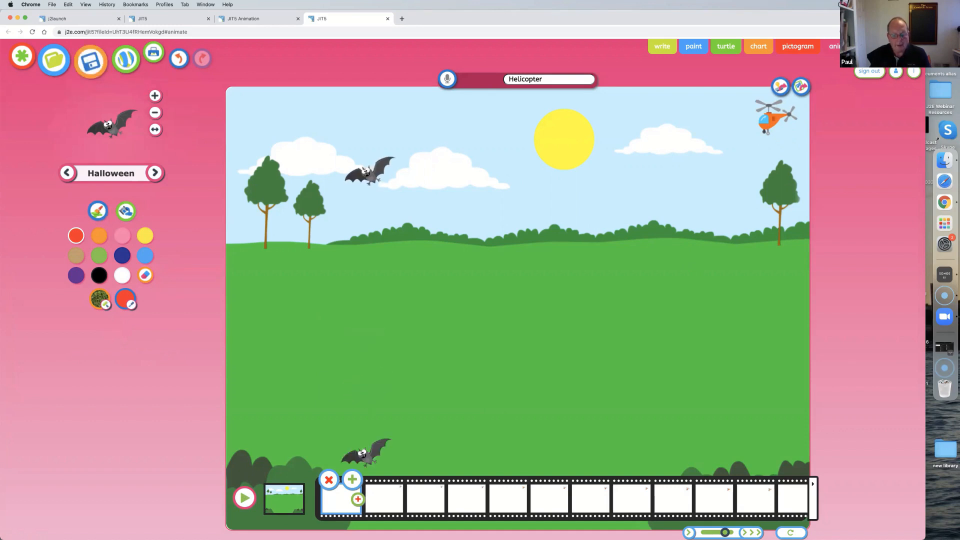
- Stamp the bat at the same spot in the second and third frames, enlarging it slightly for each frame
{"action": "left_click", "coordinate": [385, 498]}
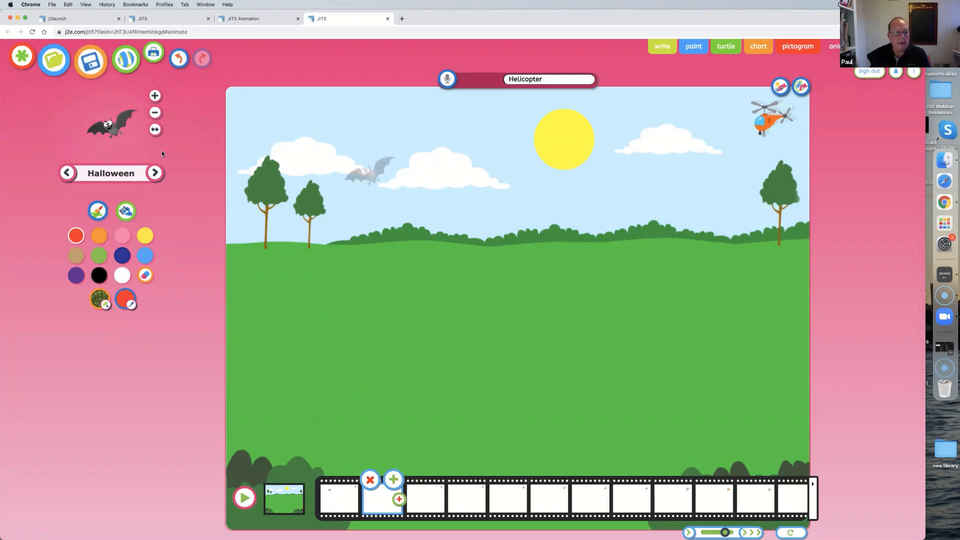
{"action": "left_click", "coordinate": [155, 97]}
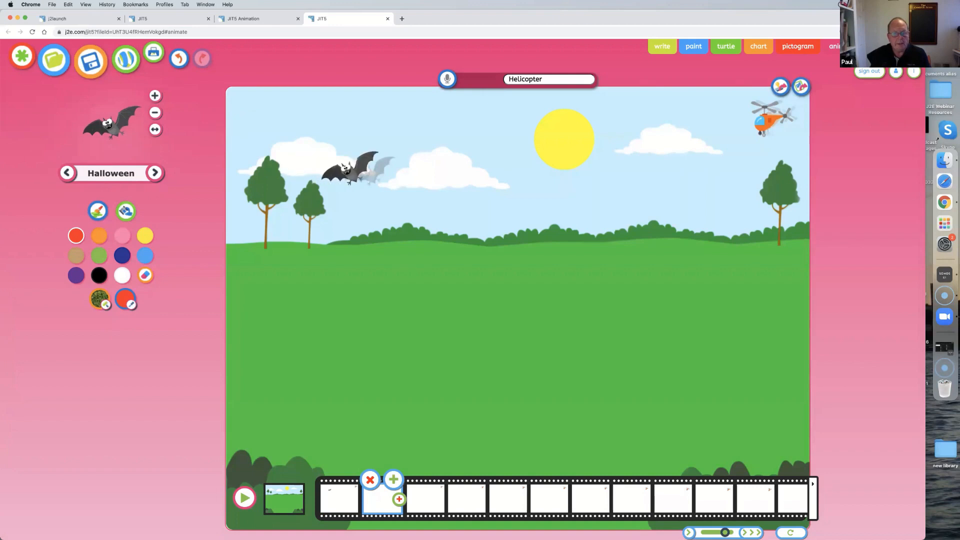
{"action": "left_click", "coordinate": [370, 173]}
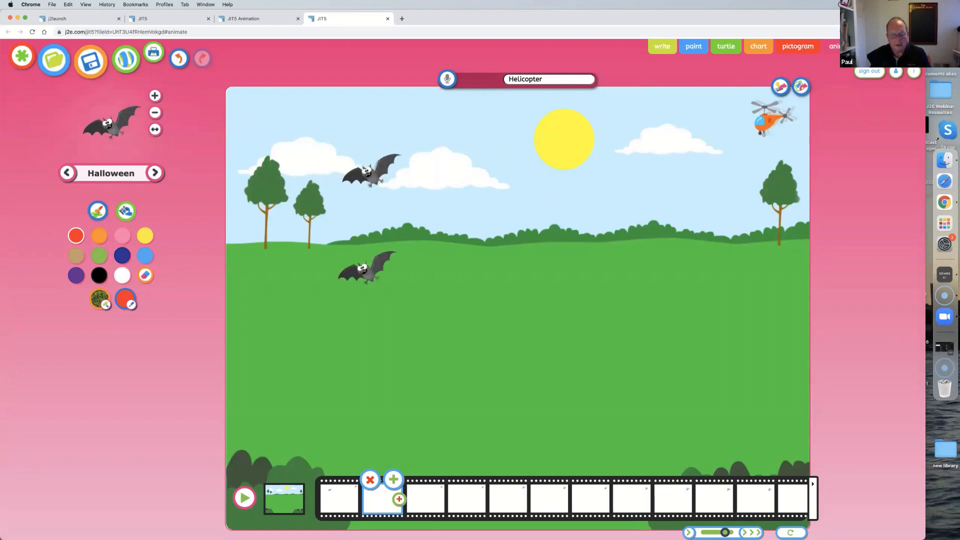
{"action": "left_click", "coordinate": [423, 500]}
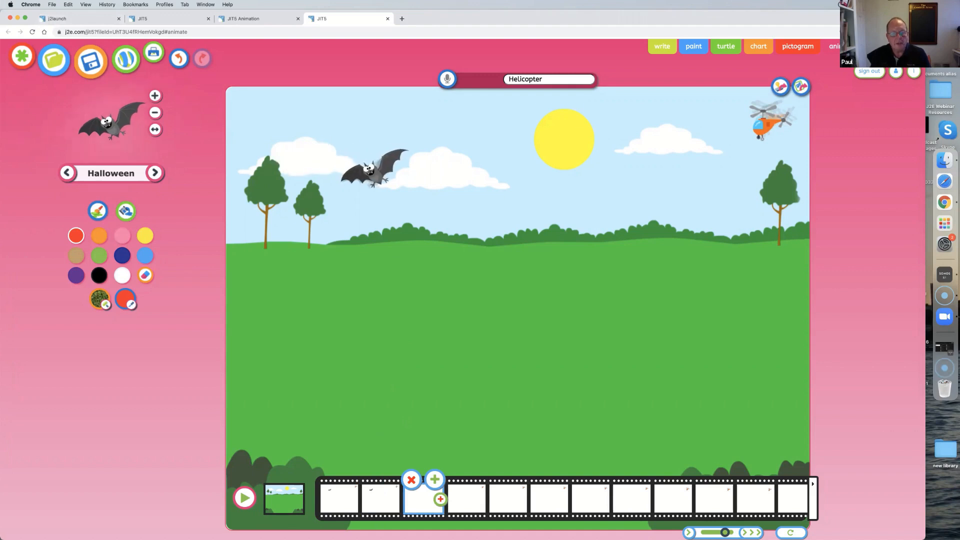
{"action": "left_click", "coordinate": [371, 169]}
- Add a slightly larger bat at the same spot in the fourth frame and a larger one again in the fifth
{"action": "left_click", "coordinate": [463, 491]}
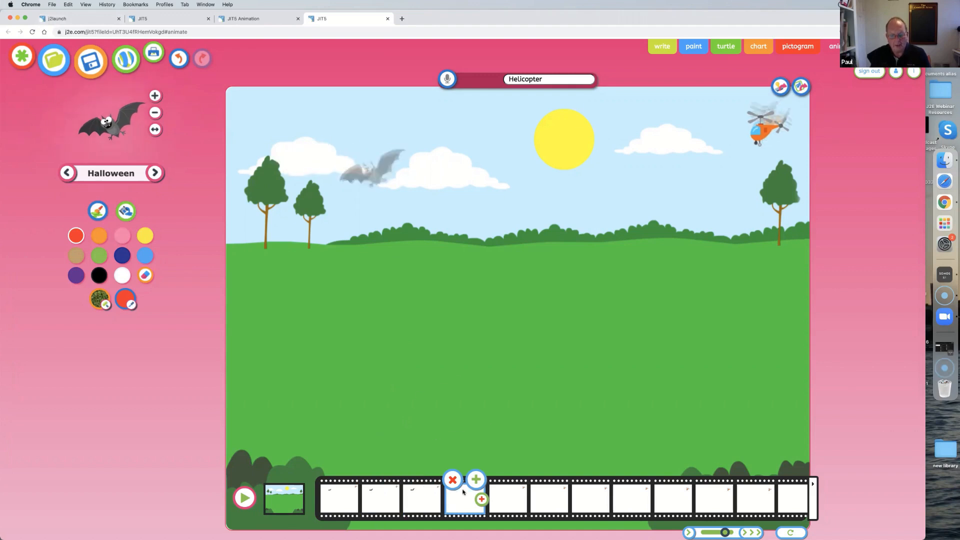
{"action": "left_click", "coordinate": [156, 95]}
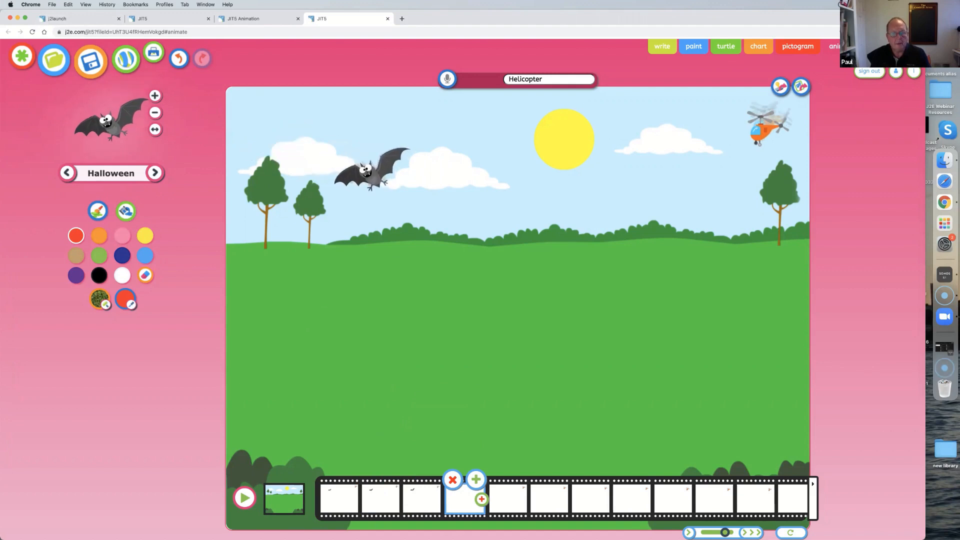
{"action": "left_click", "coordinate": [371, 169]}
{"action": "left_click", "coordinate": [506, 500]}
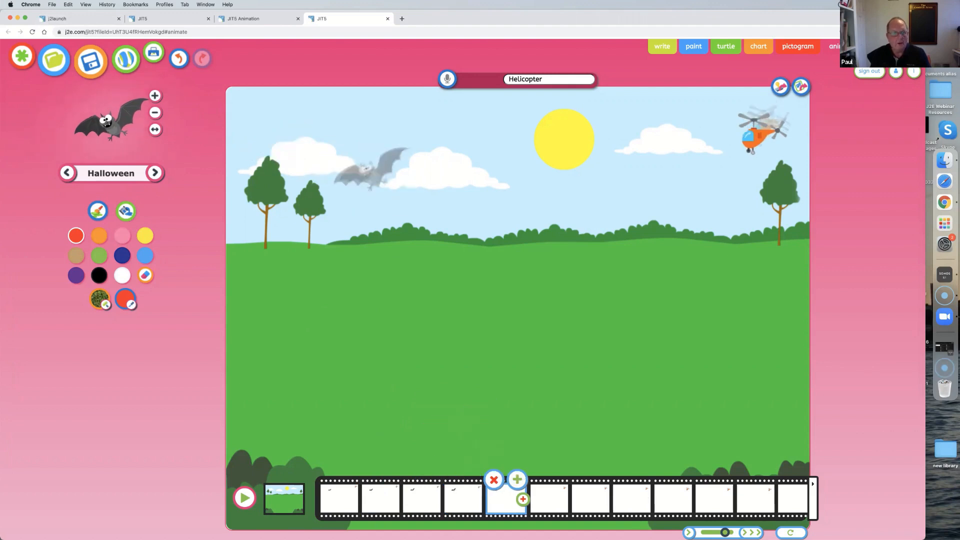
{"action": "left_click", "coordinate": [155, 95]}
{"action": "left_click", "coordinate": [370, 170]}
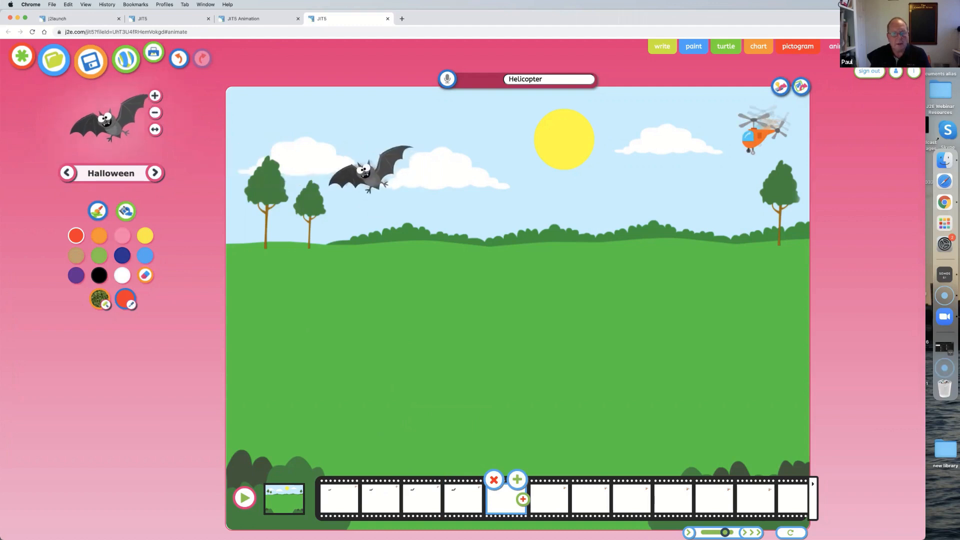
- Continue the growing bat in the sixth and seventh frames, enlarging the stamp each time and keeping its position
{"action": "left_click", "coordinate": [549, 503]}
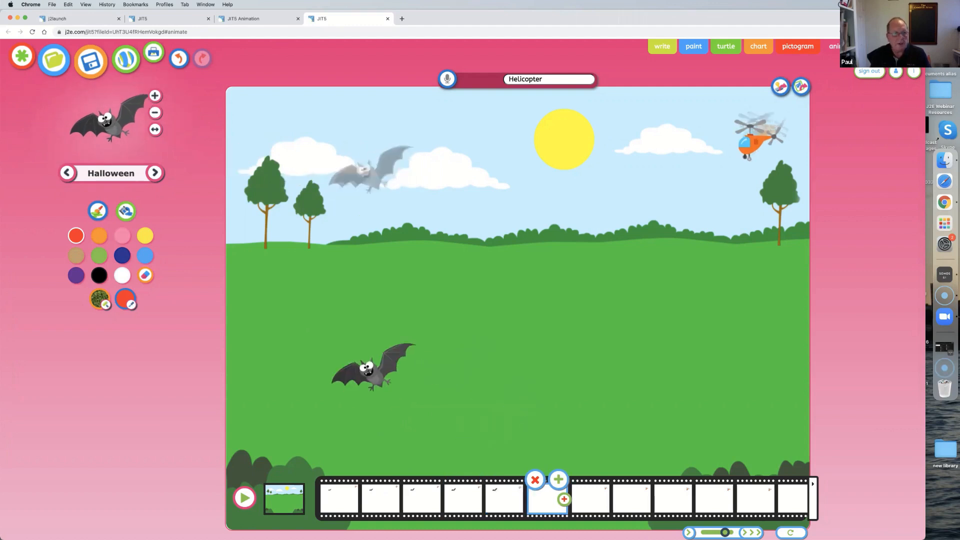
{"action": "left_click", "coordinate": [155, 95]}
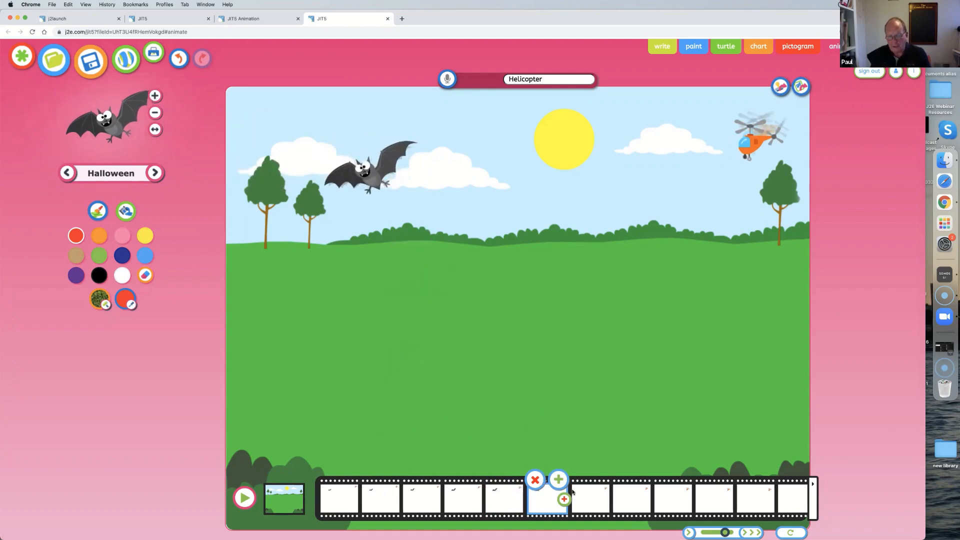
{"action": "left_click", "coordinate": [589, 493]}
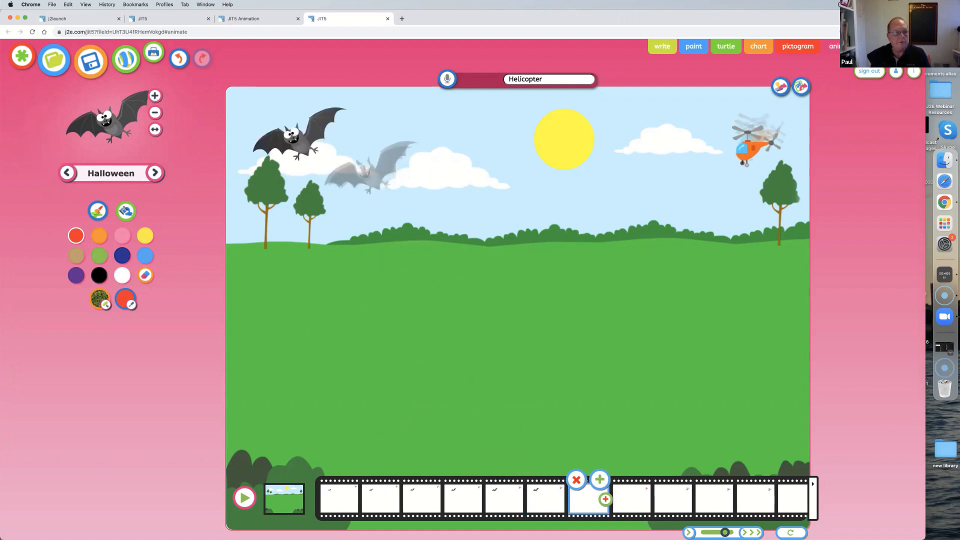
{"action": "left_click", "coordinate": [155, 96]}
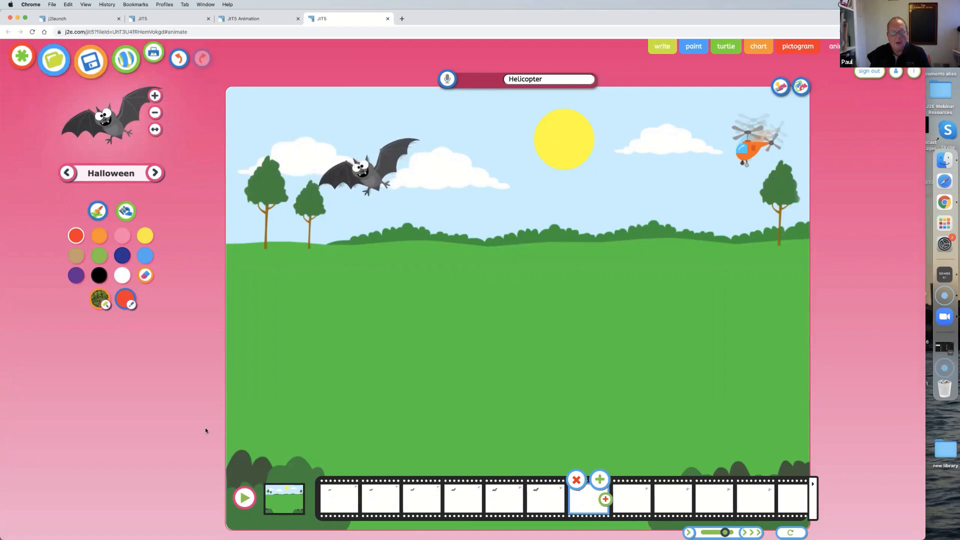
- Play the Helicopter animation with the added bat and stop the playback
{"action": "left_click", "coordinate": [244, 498]}
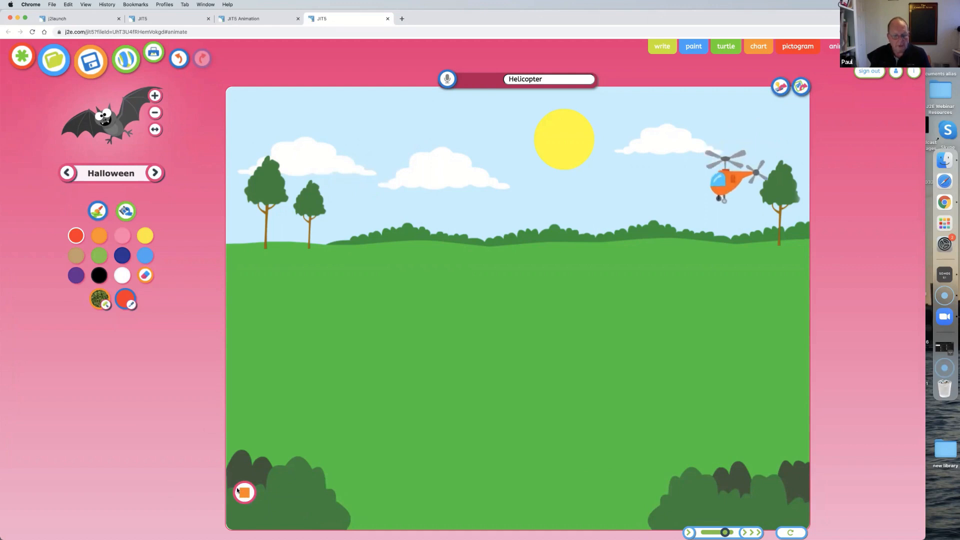
{"action": "left_click", "coordinate": [238, 491]}
- Add a rounded rectangular speech bubble reading "Boo!" just above the bat in the seventh frame
{"action": "left_click_drag", "start_coordinate": [184, 454], "coordinate": [99, 435]}
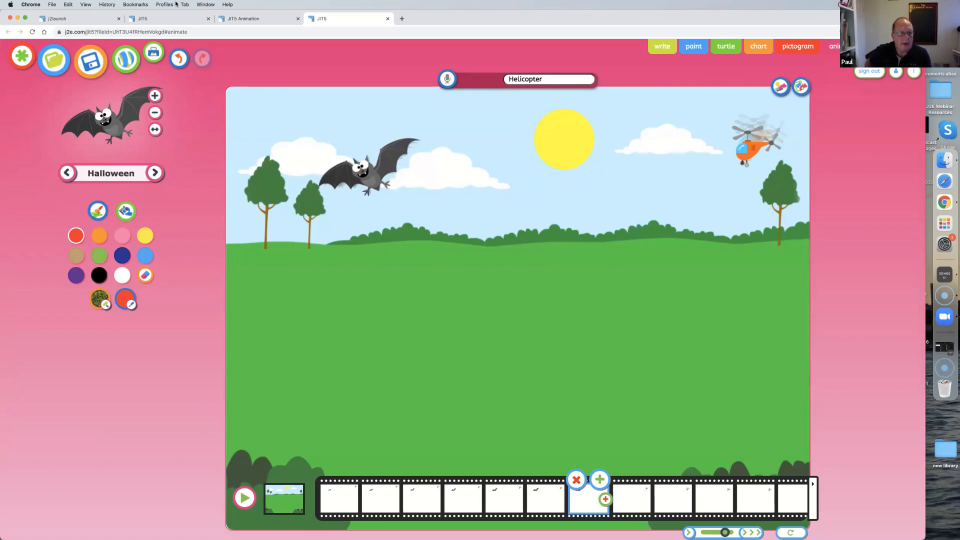
{"action": "left_click", "coordinate": [112, 175]}
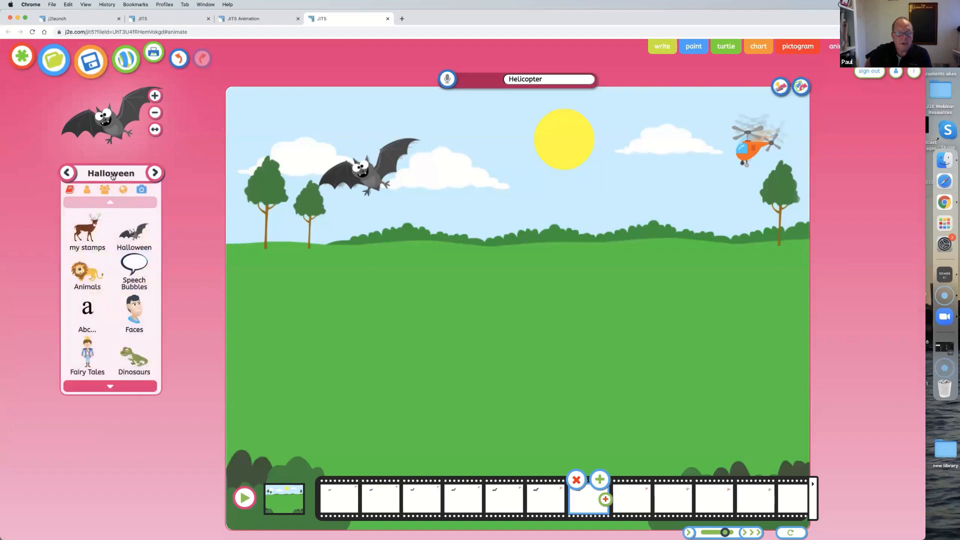
{"action": "left_click", "coordinate": [134, 265]}
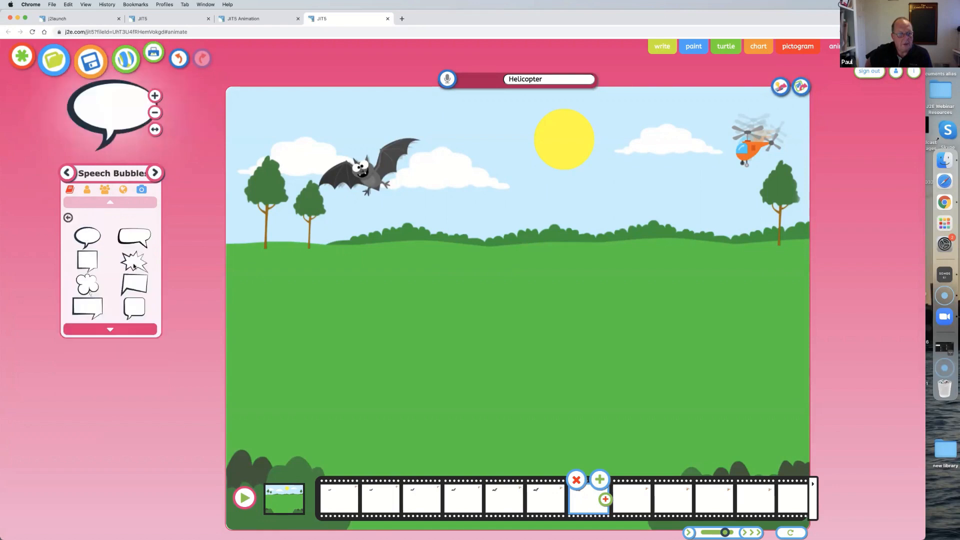
{"action": "left_click", "coordinate": [134, 237]}
{"action": "left_click", "coordinate": [89, 188]}
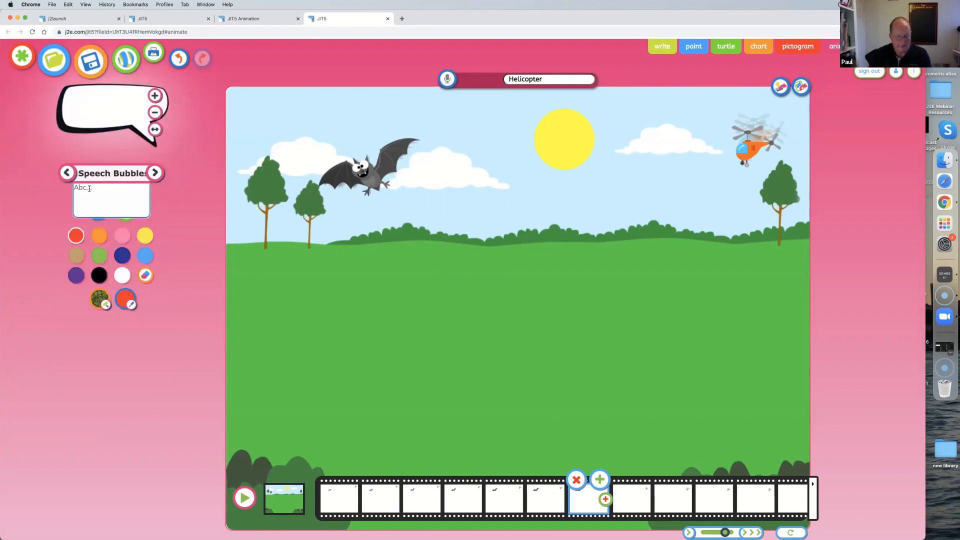
{"action": "type", "text": "Boo"}
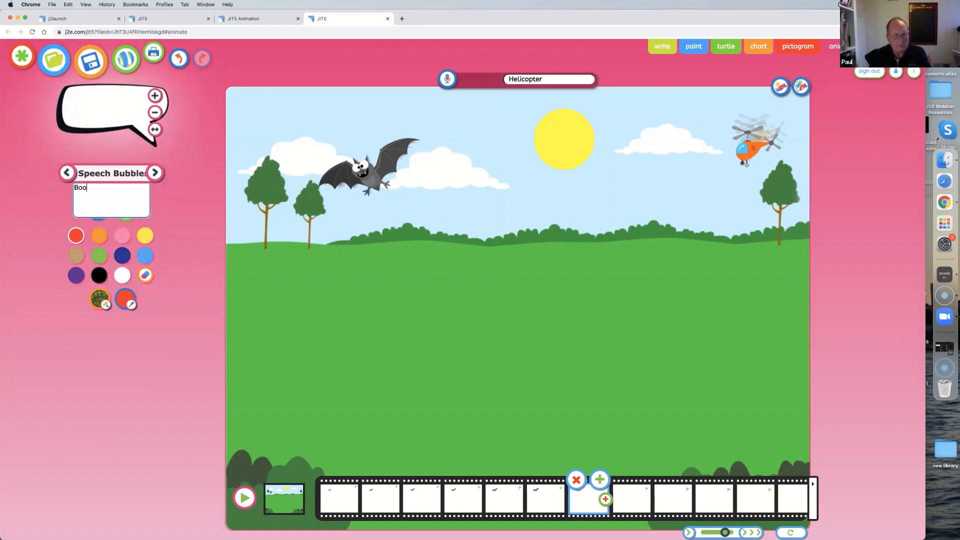
{"action": "type", "text": "!"}
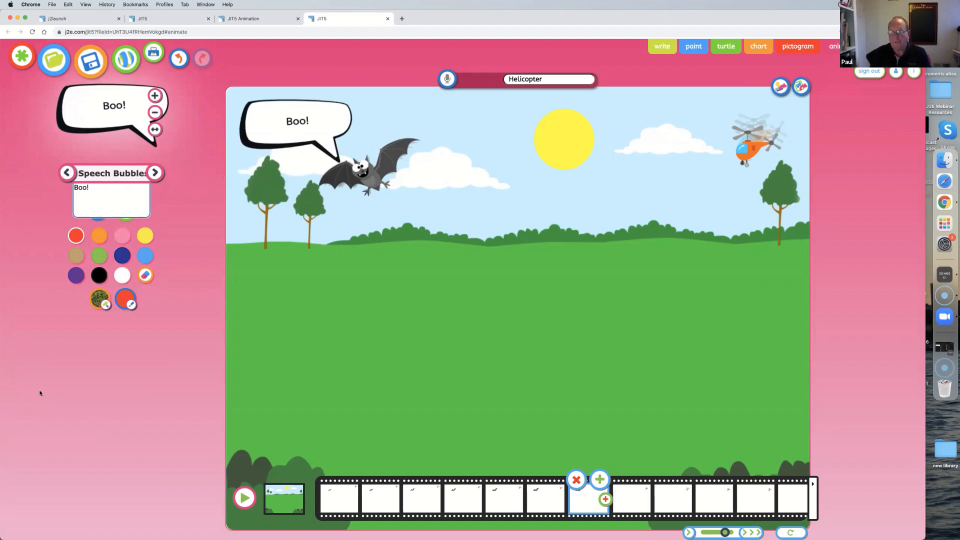
- Save the Helicopter animation and check the list of own saved files
{"action": "left_click", "coordinate": [86, 65]}
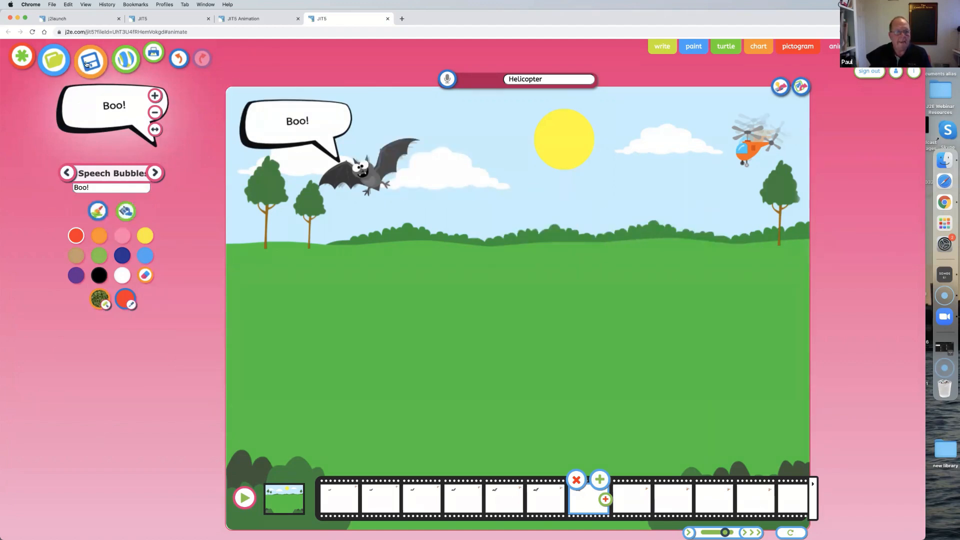
{"action": "left_click", "coordinate": [86, 63]}
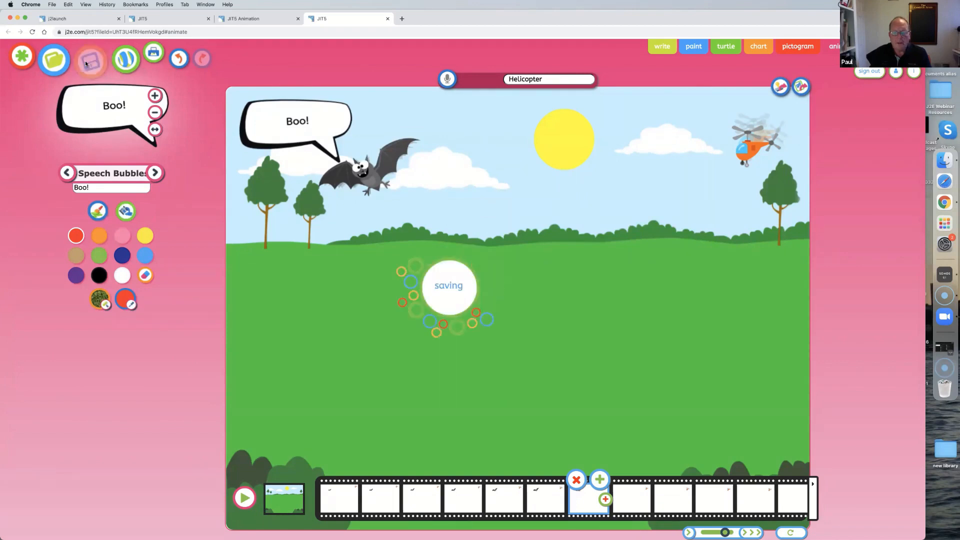
{"action": "left_click", "coordinate": [52, 67]}
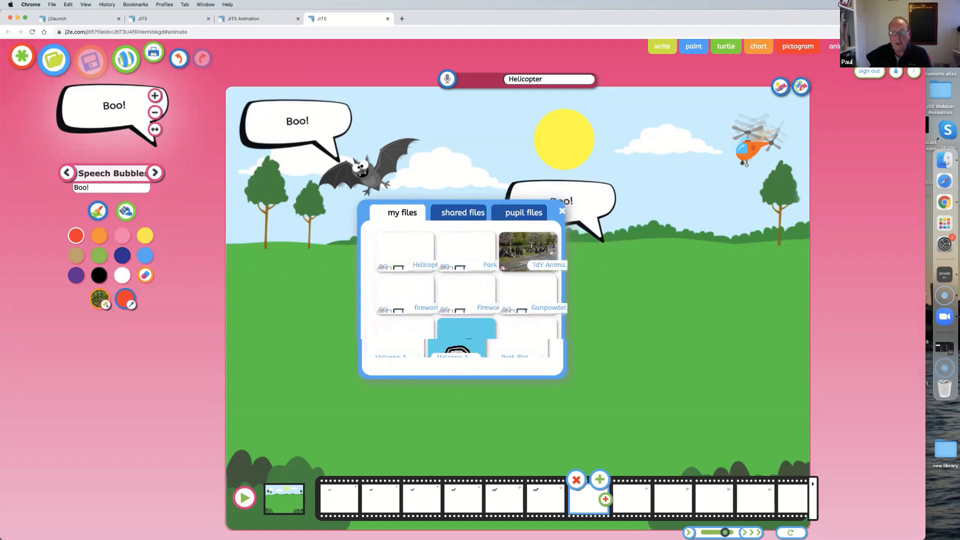
{"action": "left_click", "coordinate": [559, 213]}
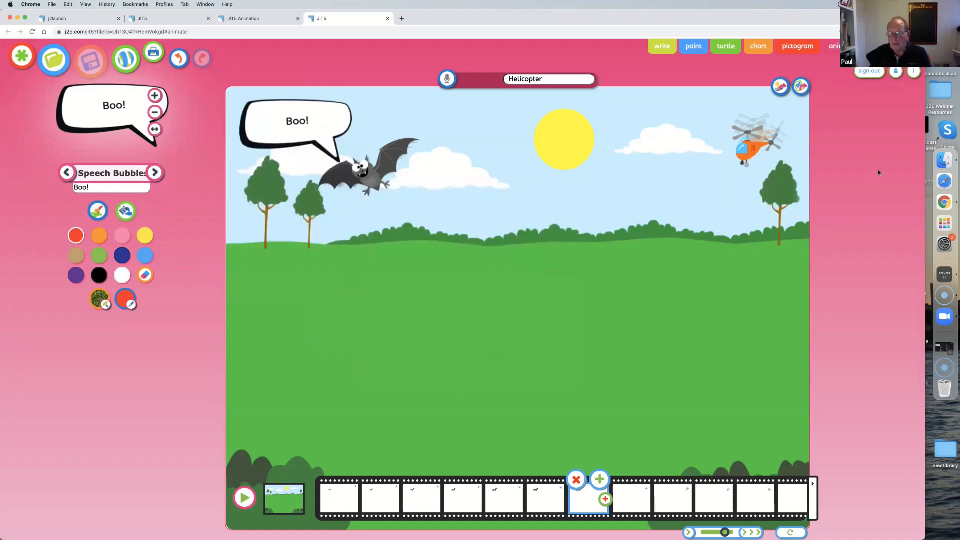
- Export the animation as a GIF and view Helicopter.gif from the j2e my files area
{"action": "left_click", "coordinate": [800, 87]}
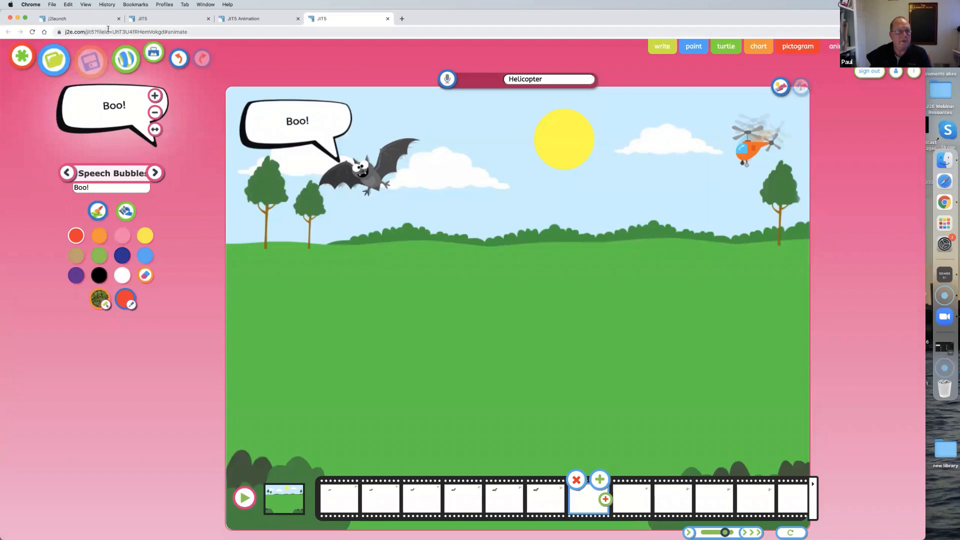
{"action": "left_click", "coordinate": [93, 19]}
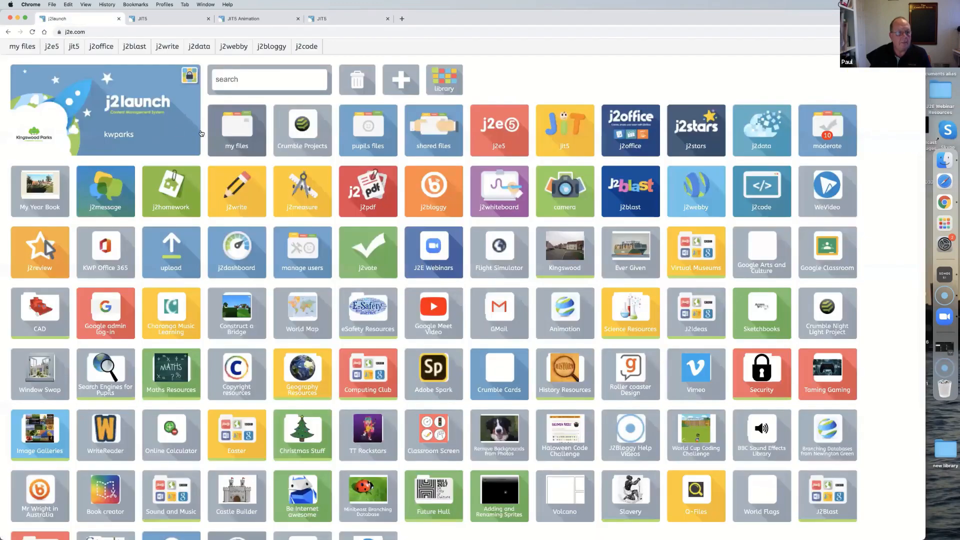
{"action": "left_click", "coordinate": [231, 131]}
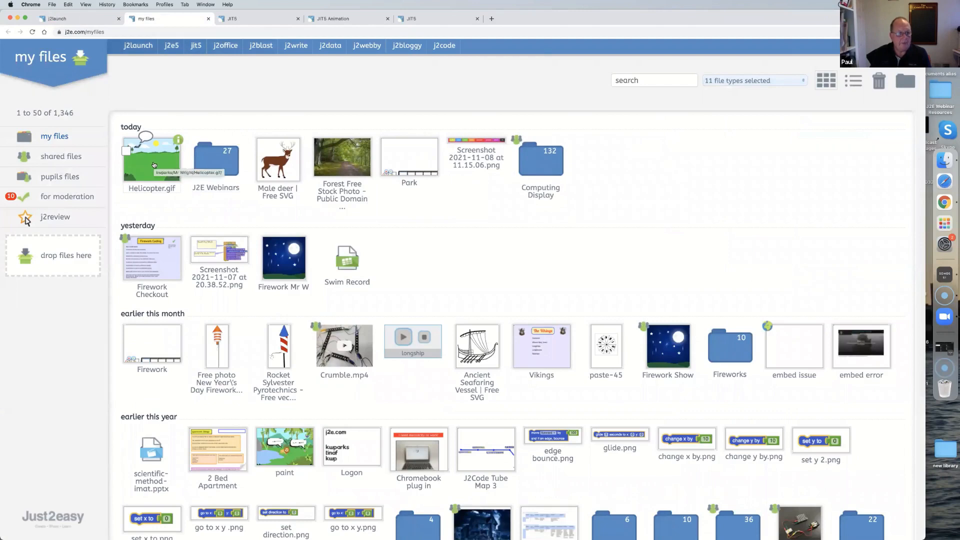
{"action": "left_click", "coordinate": [154, 165]}
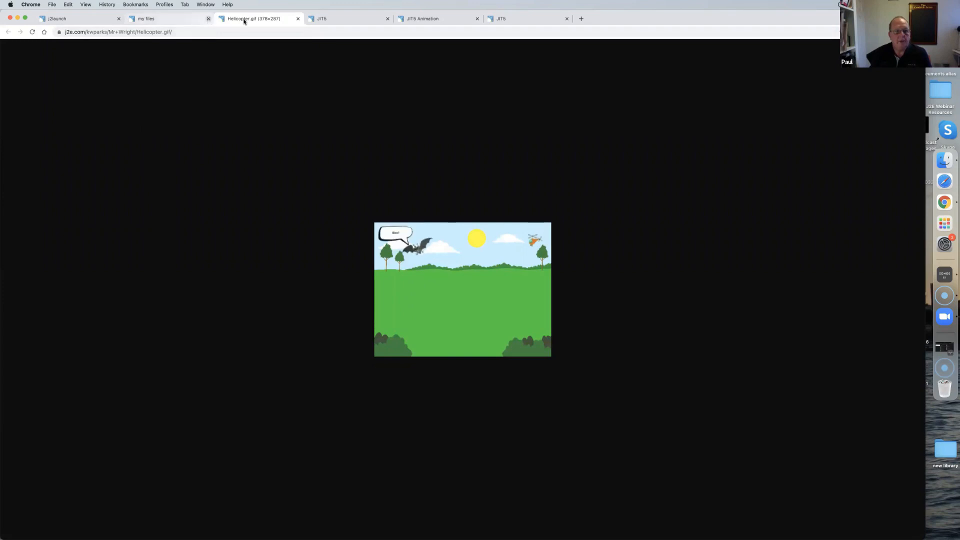
{"action": "left_click", "coordinate": [298, 19]}
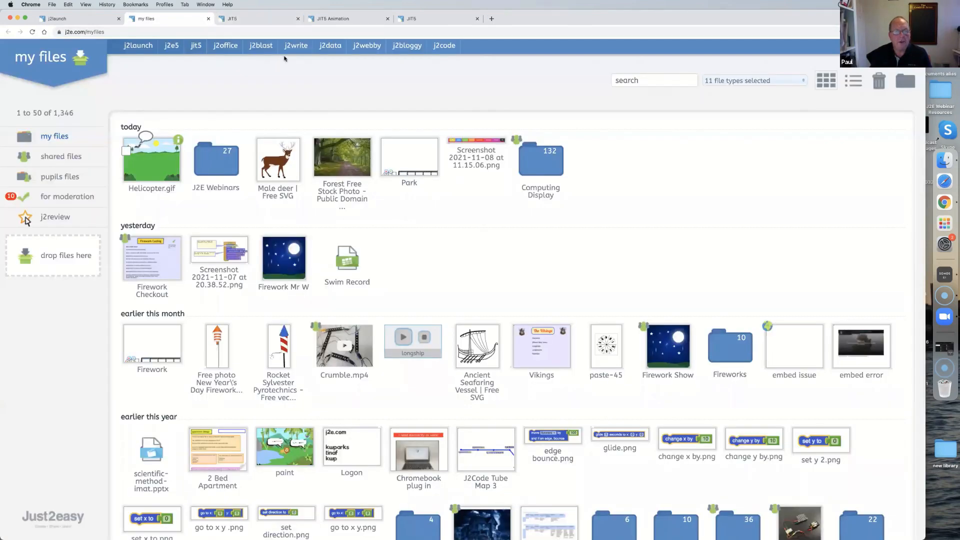
- Advance the JIT5 Animation presentation to its closing page and browse the Quick Bites seminars on the linked Just2easy news site
{"action": "left_click", "coordinate": [339, 19]}
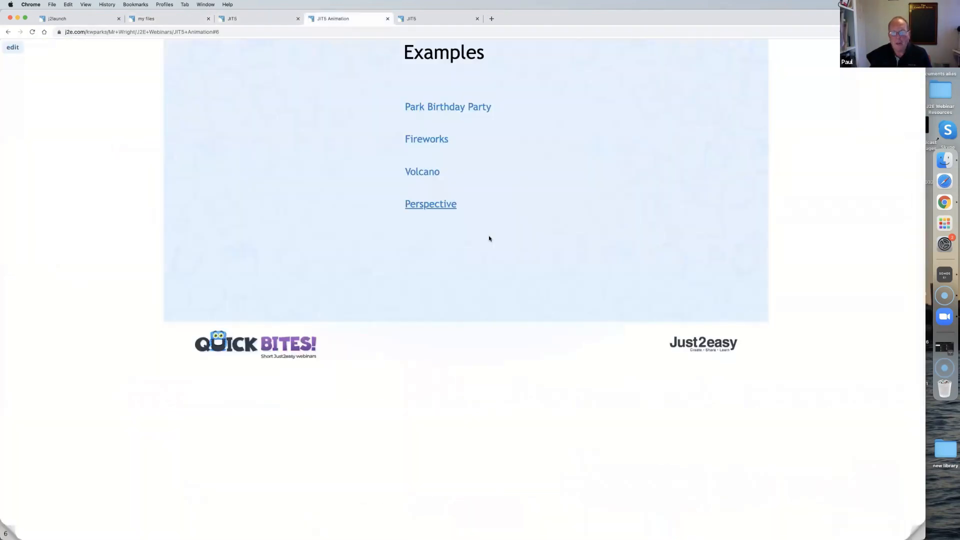
{"action": "key", "text": "Right"}
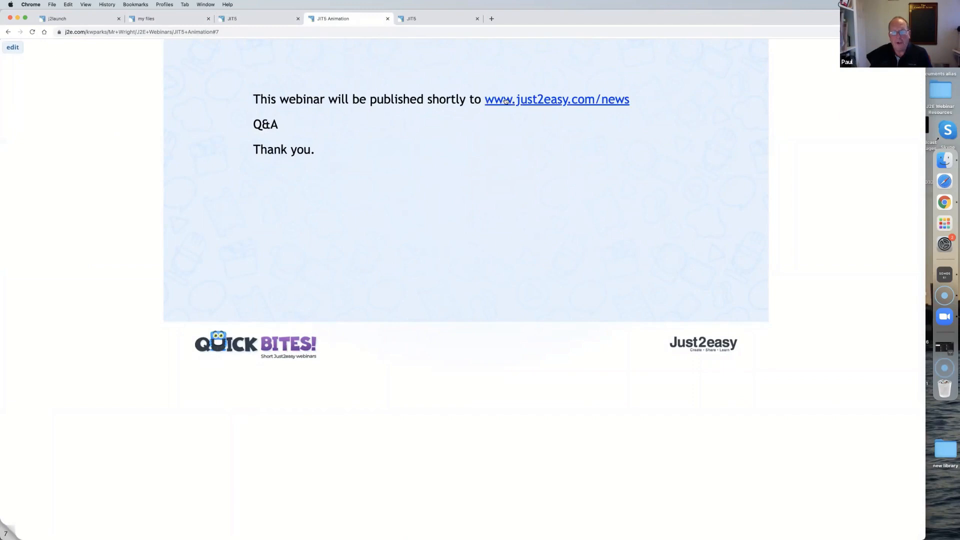
{"action": "left_click", "coordinate": [549, 104]}
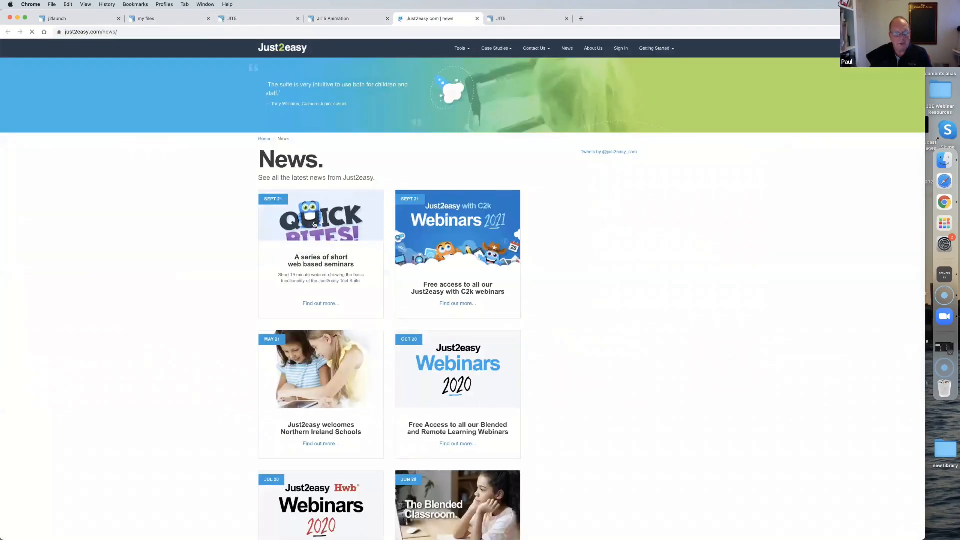
{"action": "left_click", "coordinate": [314, 224]}
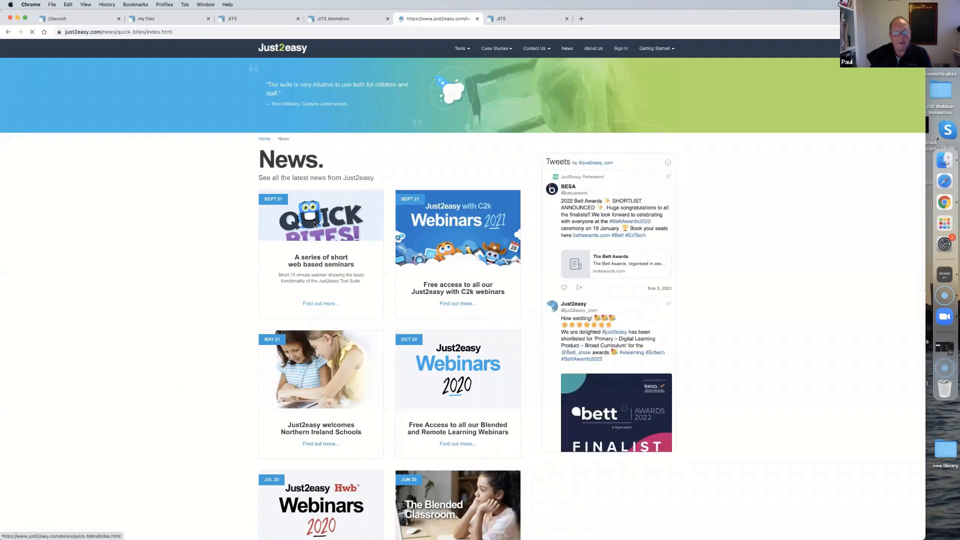
{"action": "scroll", "coordinate": [471, 180], "scroll_direction": "down", "scroll_amount": 5}
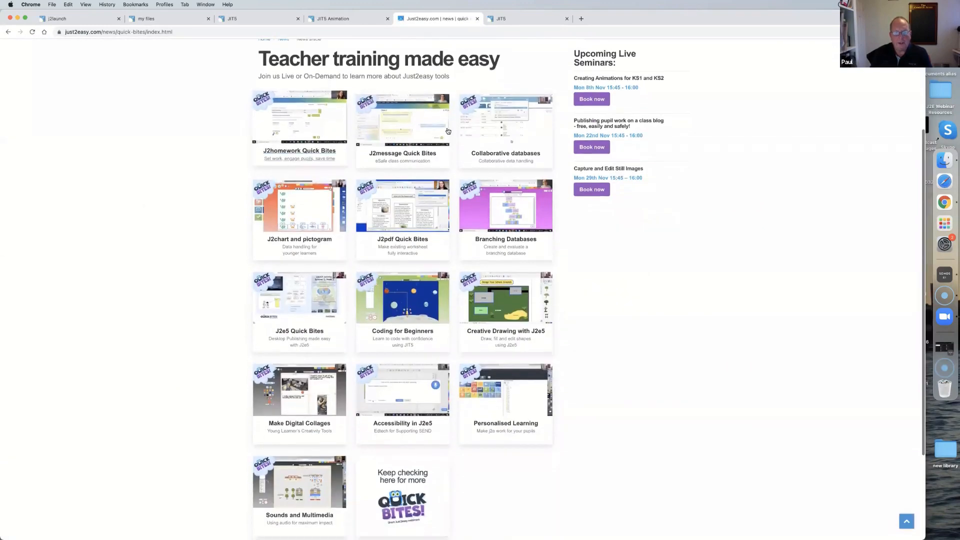
{"action": "scroll", "coordinate": [429, 293], "scroll_direction": "down", "scroll_amount": 2}
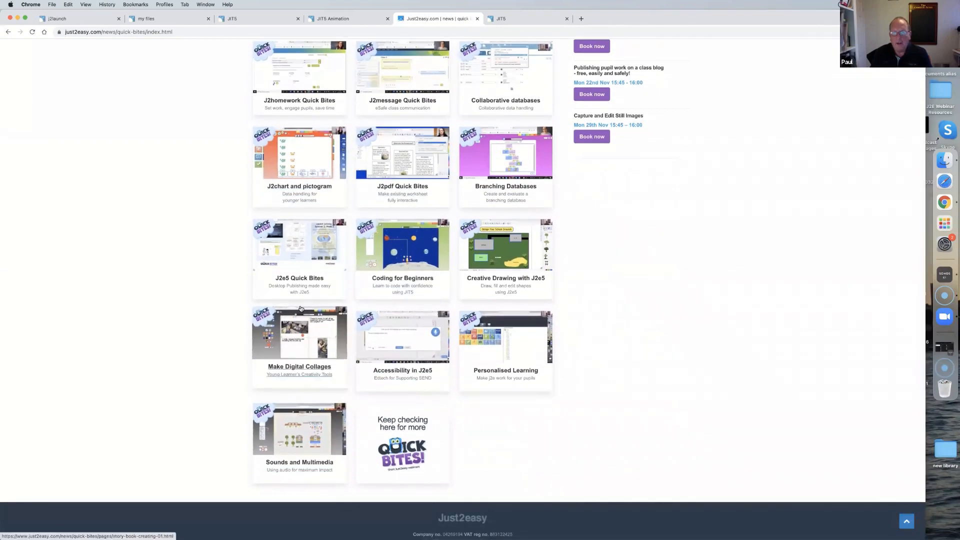
{"action": "scroll", "coordinate": [620, 265], "scroll_direction": "up", "scroll_amount": 2}
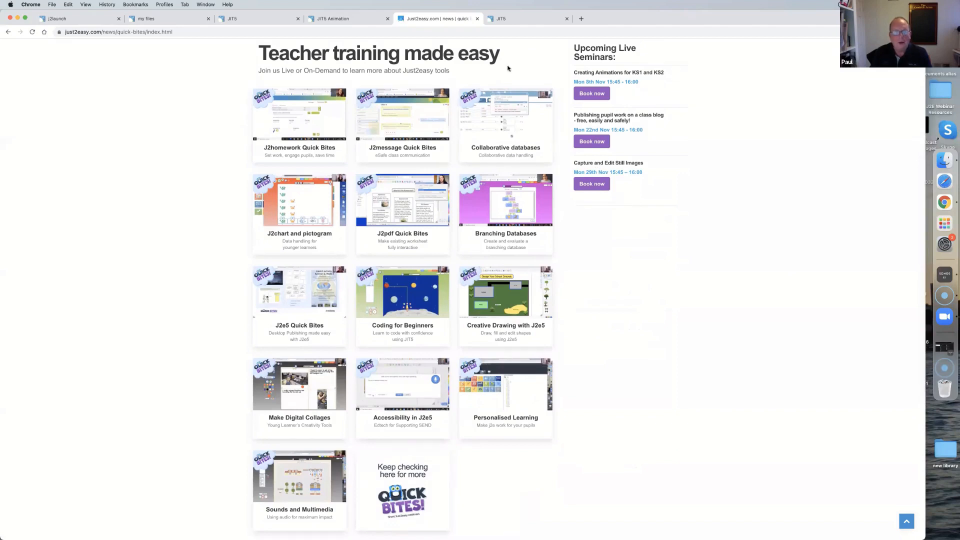
{"action": "left_click", "coordinate": [320, 19]}
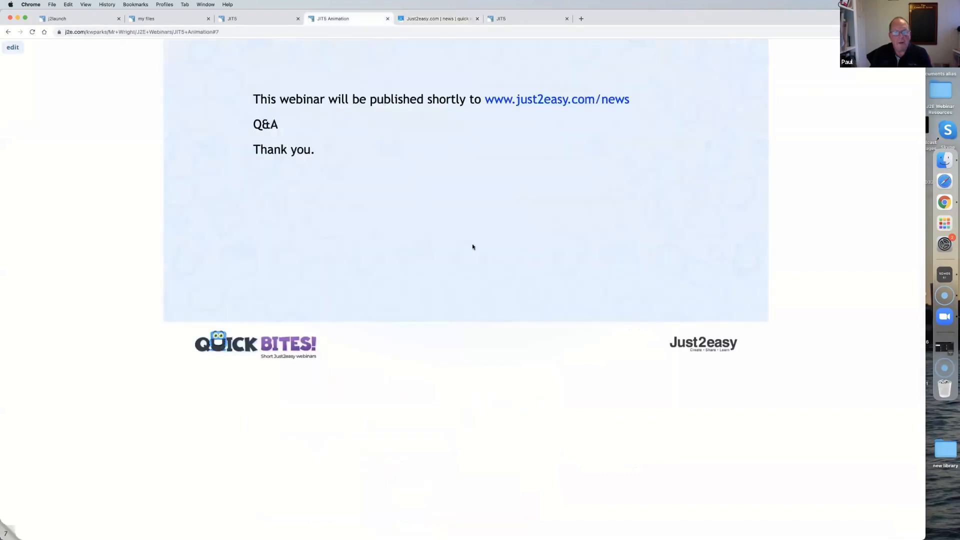